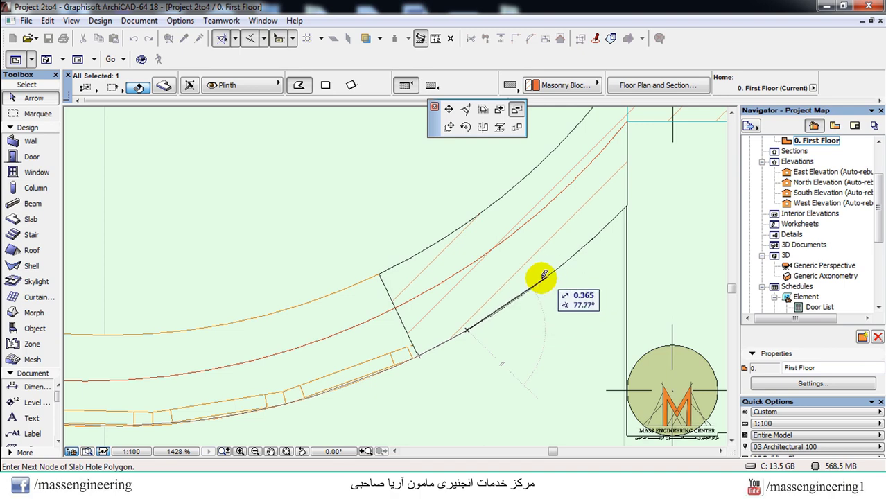
Step: Complete the slab's subtraction outline along the right bay's outer curve and the exterior wall up to the rear right column corner
scroll(506, 219, down, 4)
scroll(520, 252, up, 5)
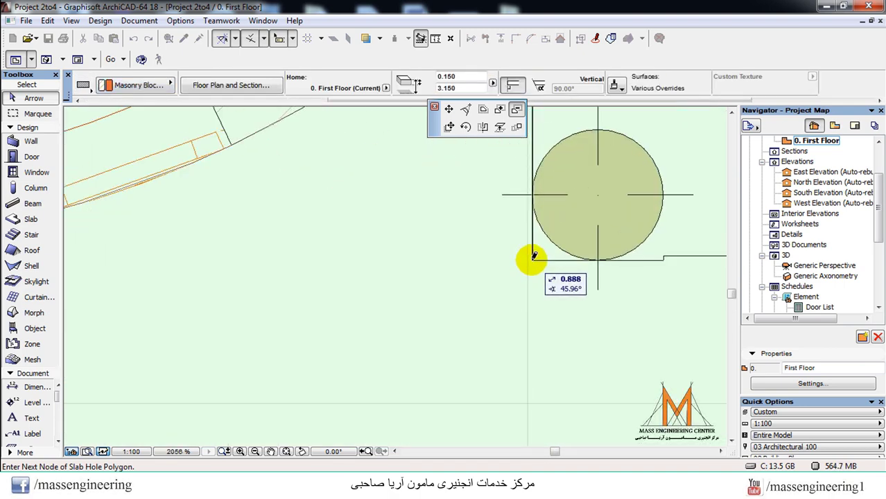
scroll(534, 256, down, 3)
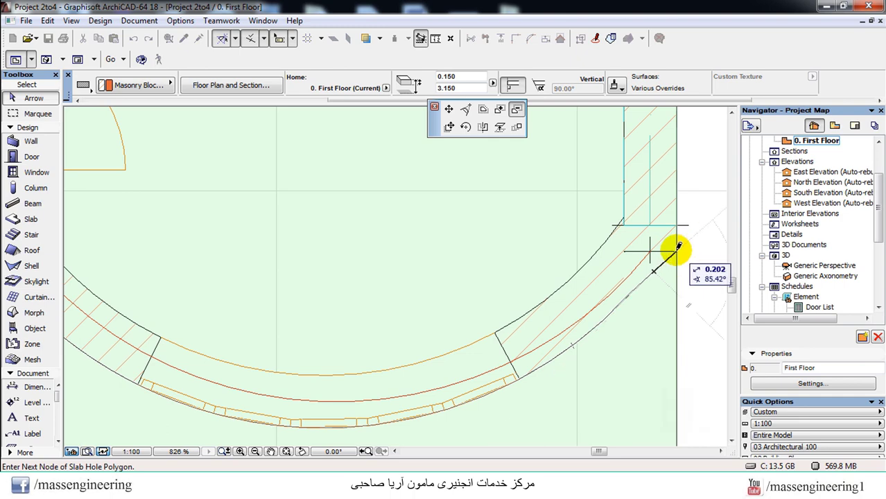
scroll(168, 376, down, 10)
scroll(412, 224, up, 2)
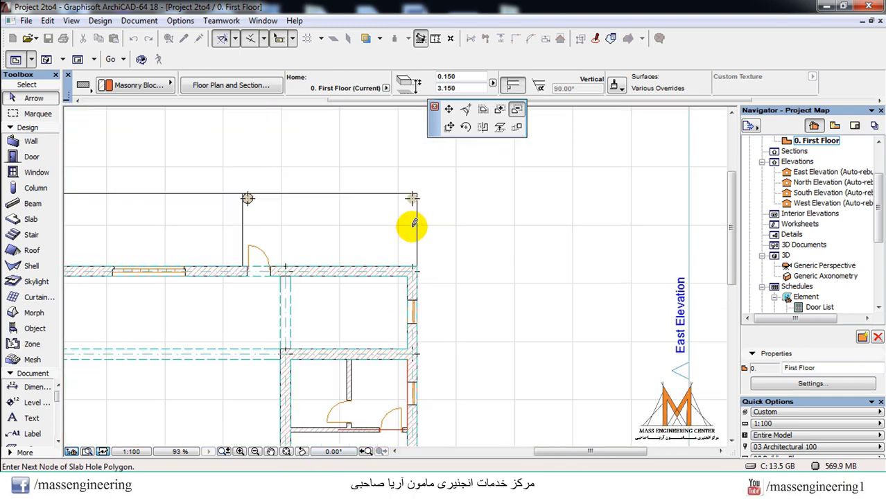
scroll(414, 222, up, 6)
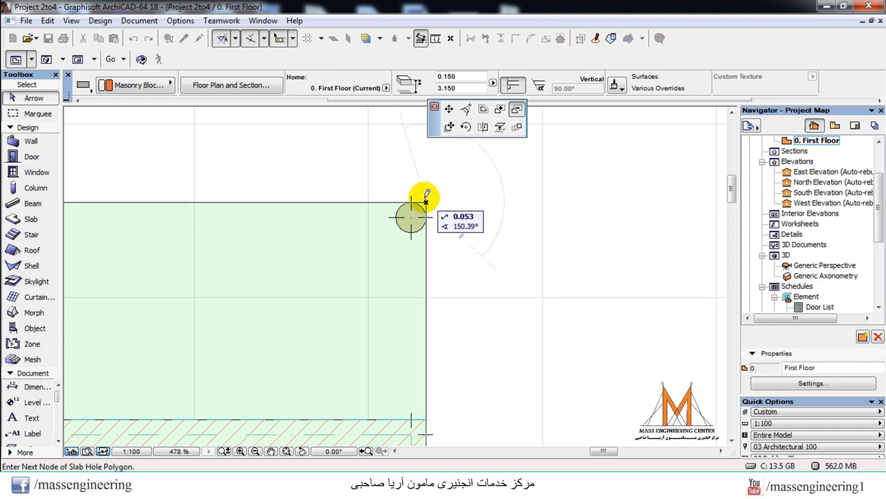
right_click(426, 203)
key(Escape)
Step: Show the building in 3D and set the roof slab's top surface override to Stone - Marble Carrara White
key(F3)
drag(416, 292, 510, 265)
scroll(417, 323, up, 3)
key(Escape)
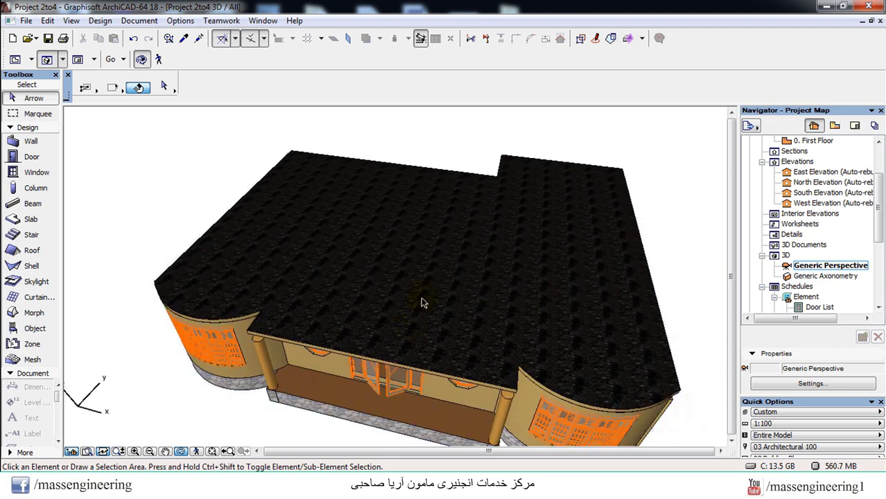
click(404, 233)
right_click(403, 232)
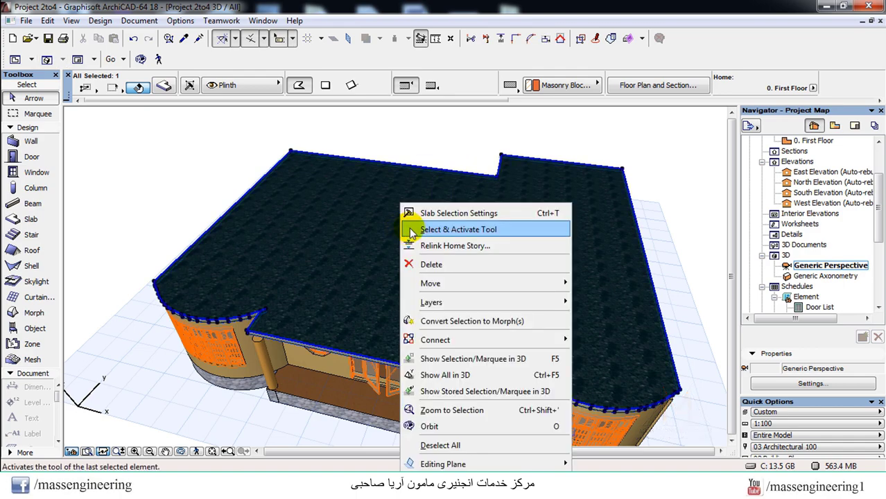
click(435, 214)
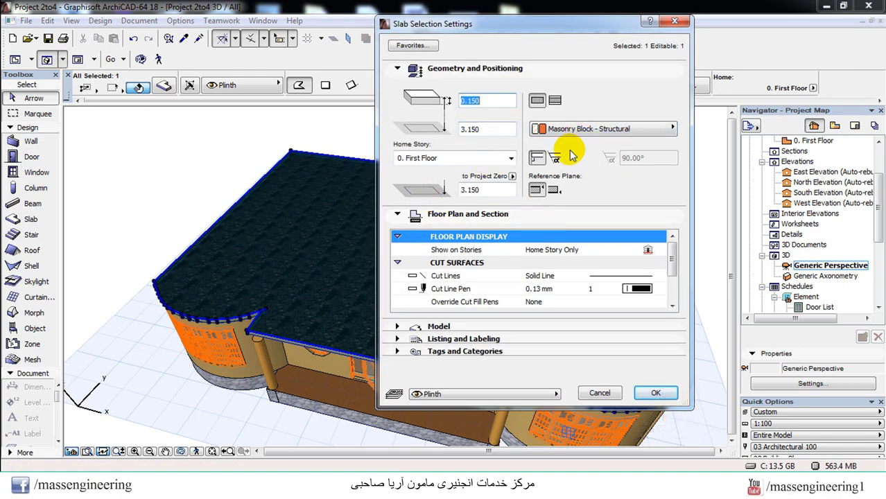
click(416, 326)
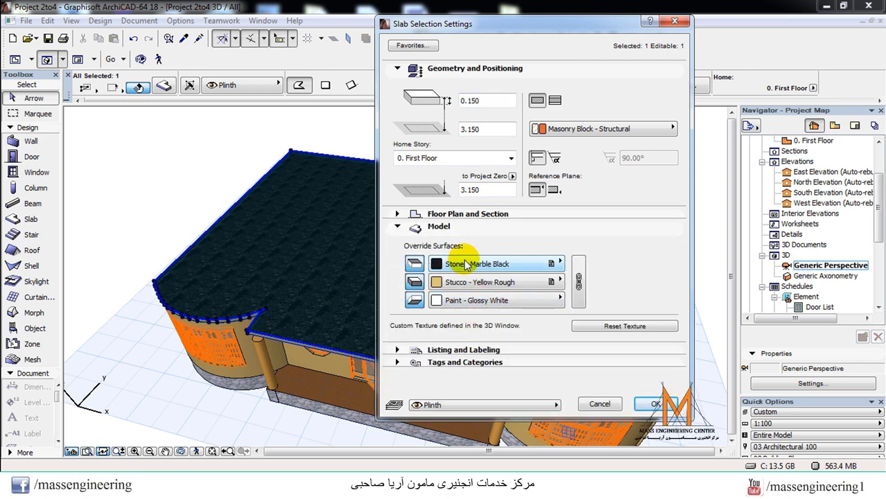
click(466, 265)
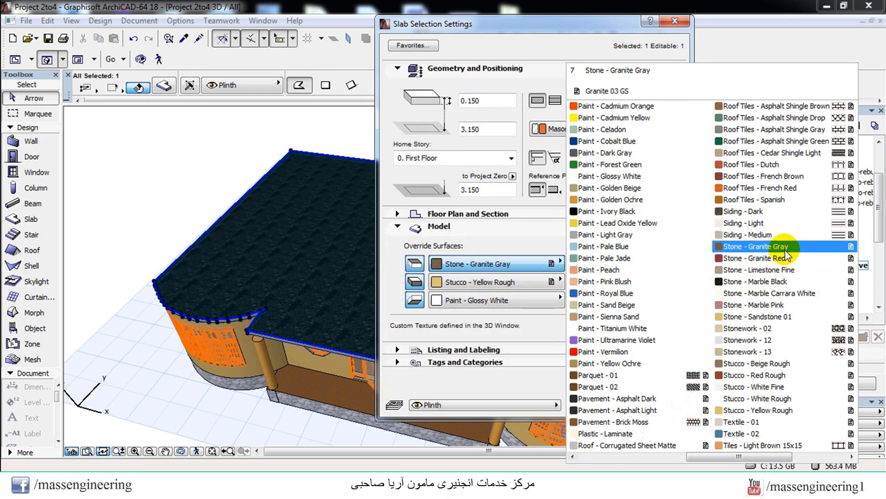
click(802, 295)
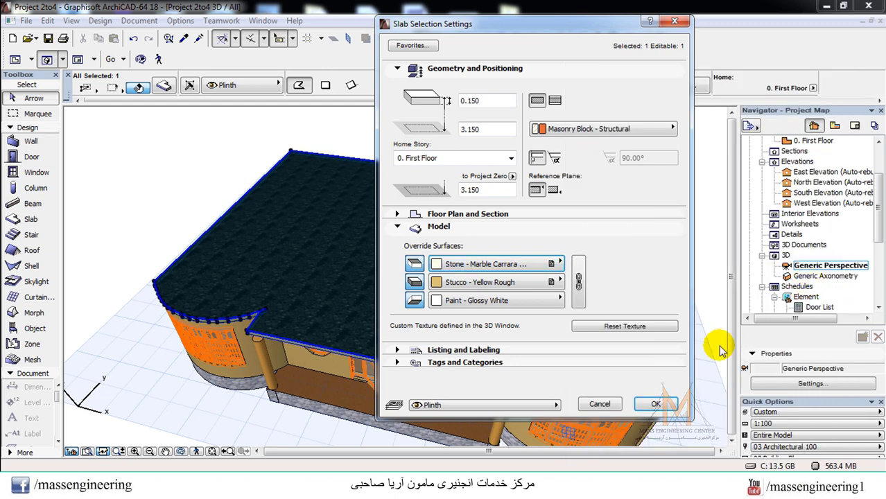
click(665, 407)
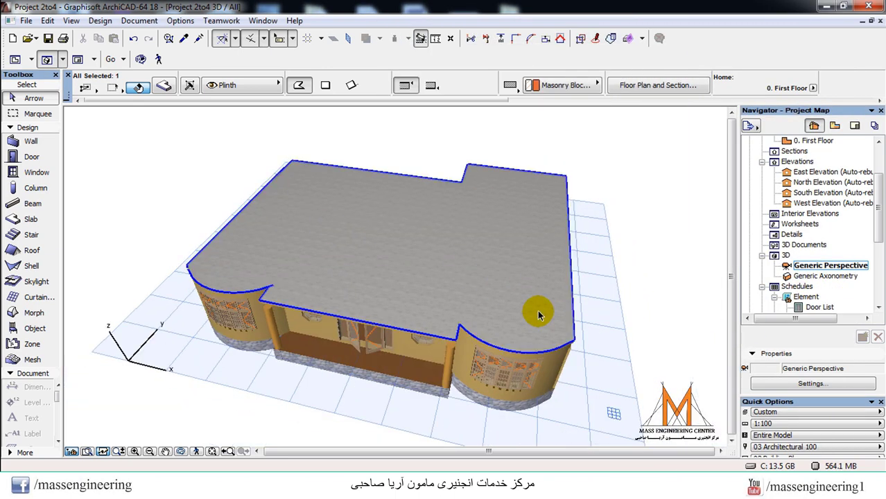
key(Escape)
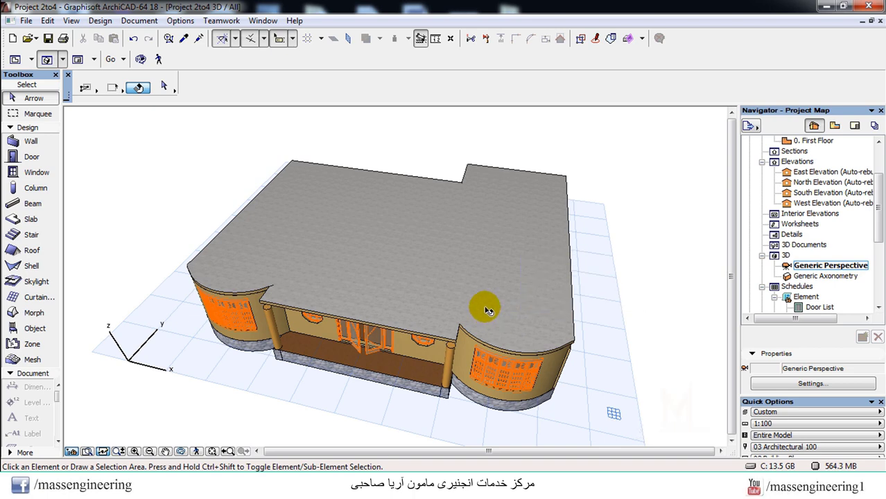
shift+middle_drag(336, 225, 306, 92)
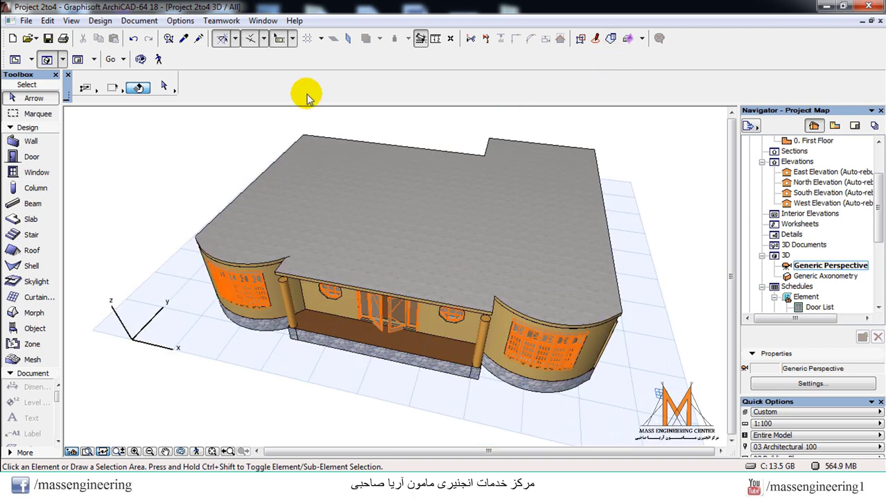
click(140, 59)
drag(291, 263, 284, 346)
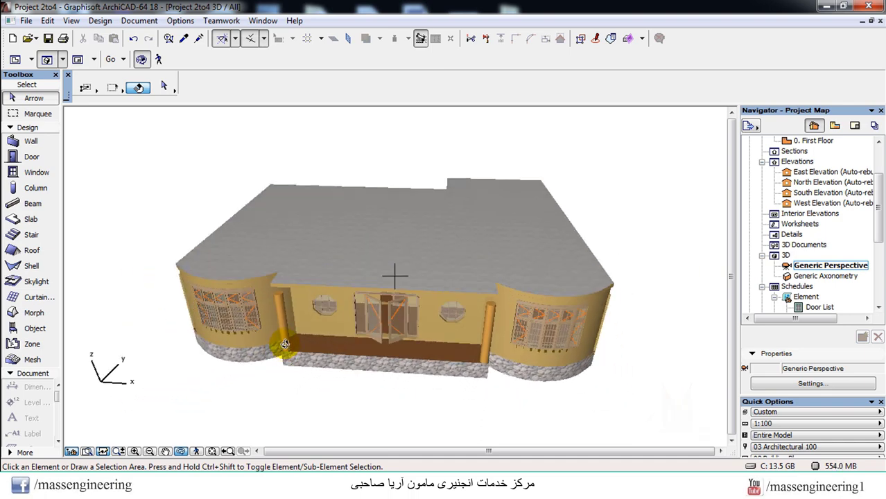
Step: Return to the first floor plan and activate the Beam tool, accepting its existing default settings
key(F2)
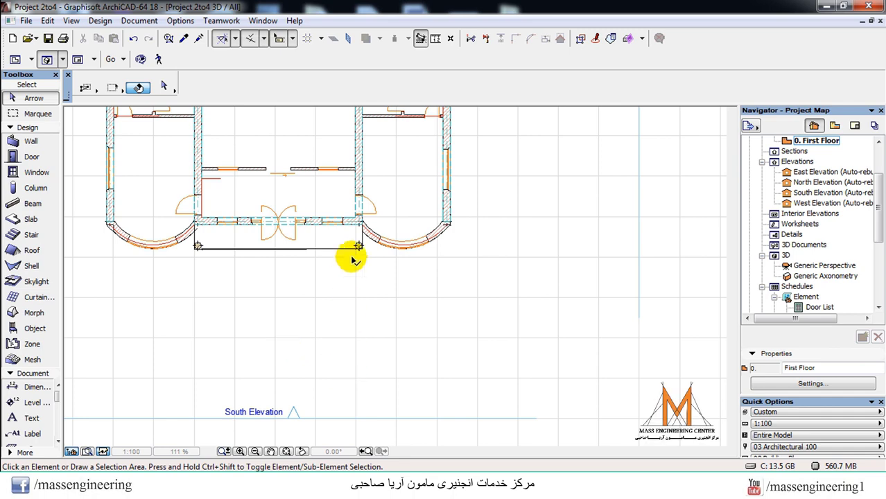
scroll(580, 421, up, 2)
scroll(456, 314, down, 1)
scroll(416, 195, down, 1)
scroll(409, 182, up, 3)
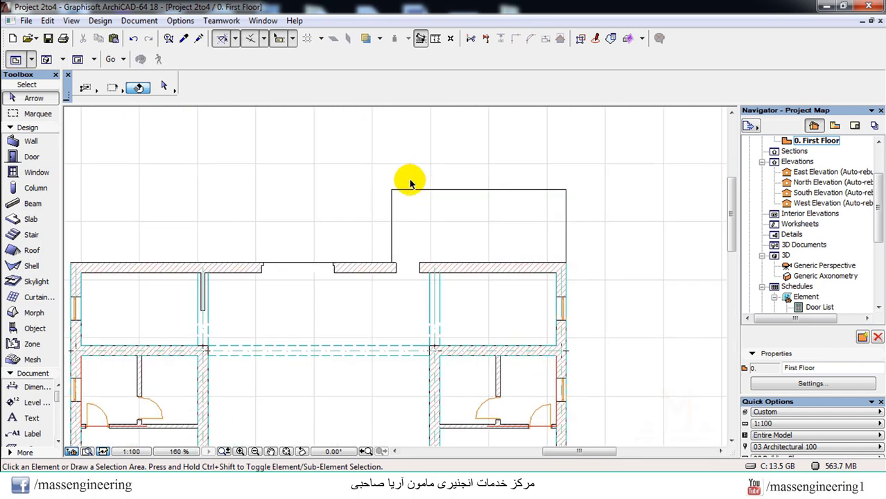
scroll(397, 198, up, 3)
scroll(356, 158, down, 2)
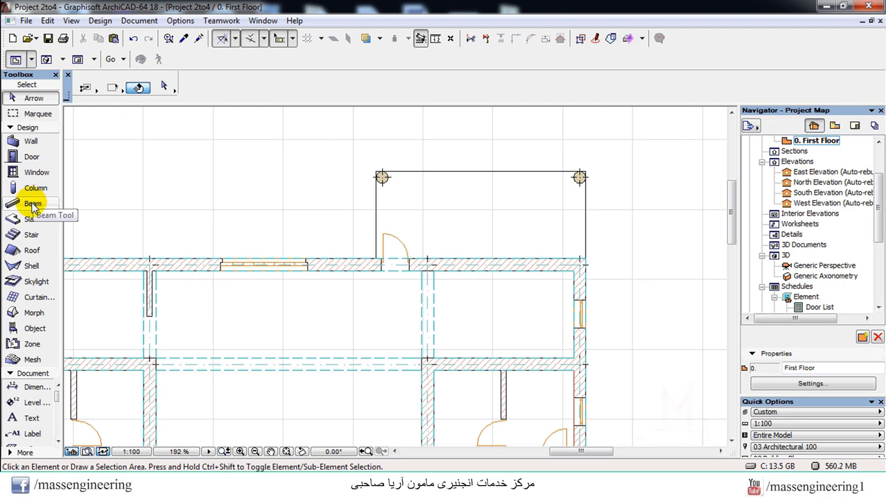
click(33, 205)
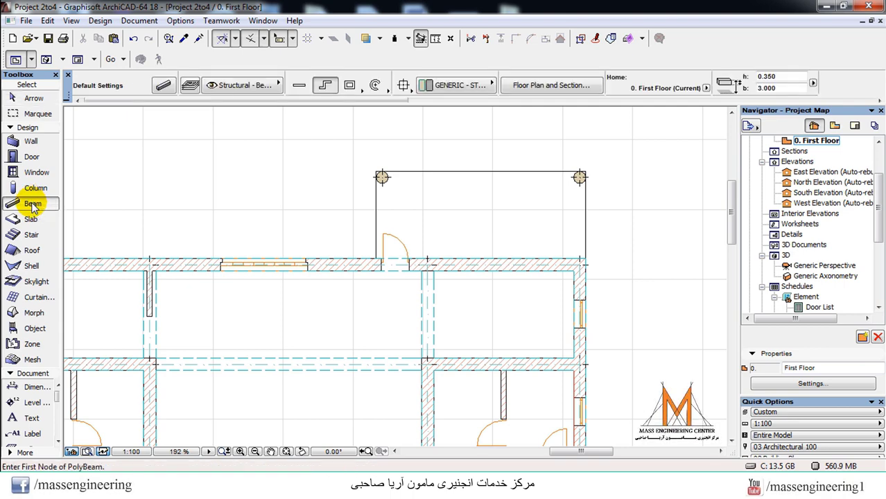
double_click(32, 206)
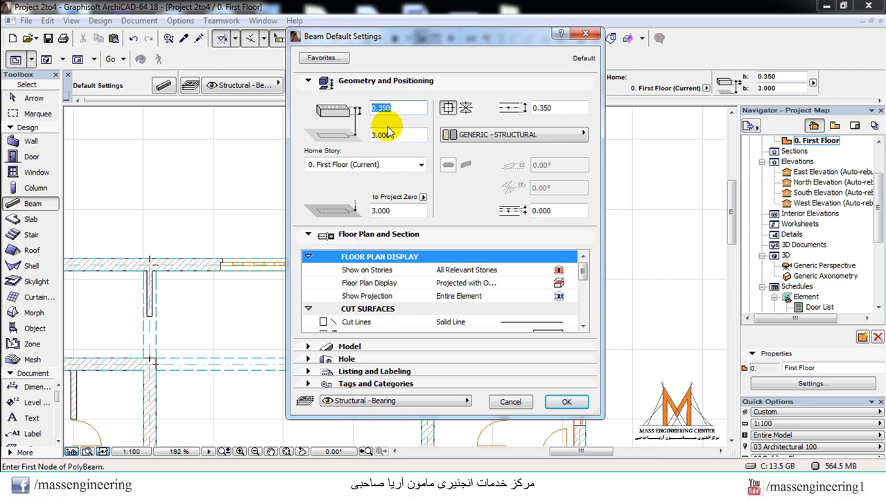
click(566, 401)
Step: Draw a chained beam along the rear porch from the left column's centre to the right column's centre and down to the wall corner
scroll(429, 266, up, 2)
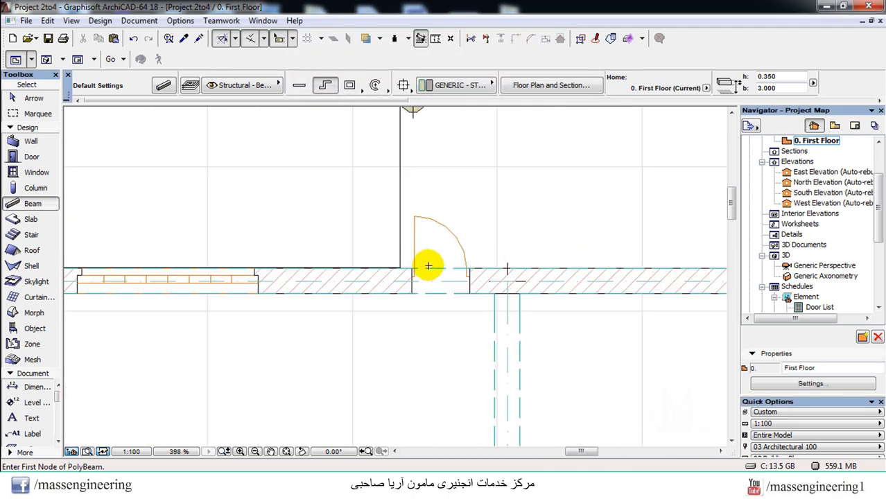
scroll(386, 279, up, 1)
scroll(360, 208, down, 2)
scroll(382, 131, up, 3)
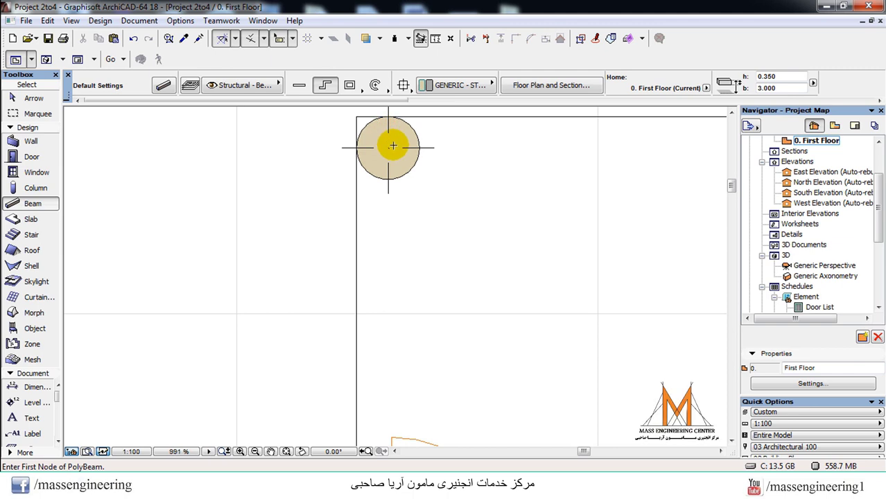
click(390, 144)
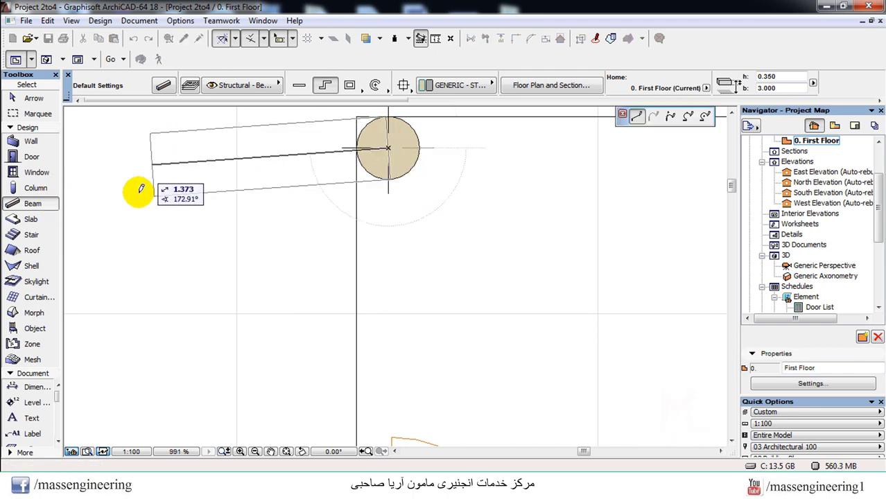
scroll(133, 192, down, 2)
scroll(533, 188, down, 2)
scroll(485, 174, up, 3)
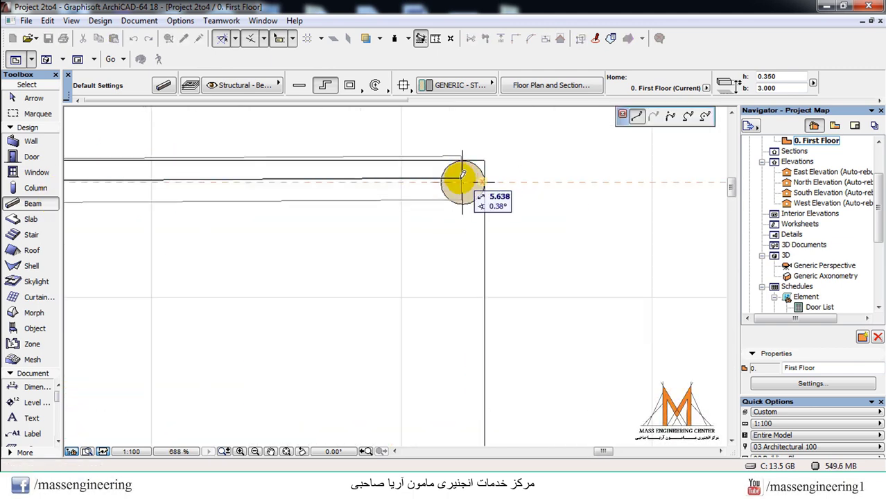
click(463, 182)
scroll(466, 267, down, 2)
scroll(466, 267, up, 2)
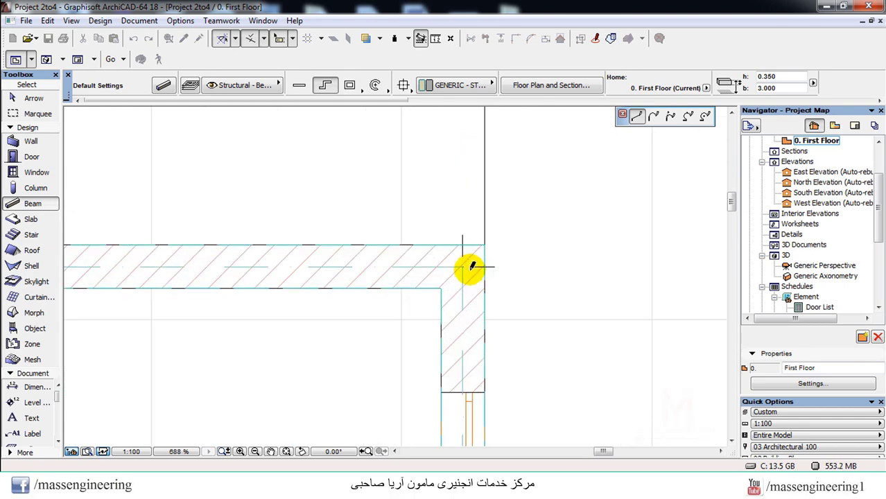
click(467, 266)
right_click(467, 266)
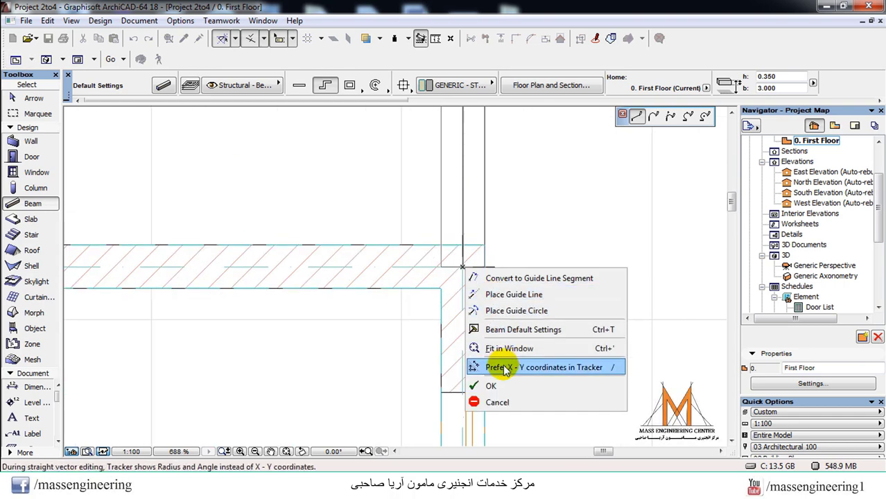
click(513, 383)
Step: Draw a beam from the rear porch's left column straight down to the centreline of the wall beside the door
scroll(649, 360, down, 3)
scroll(350, 226, up, 5)
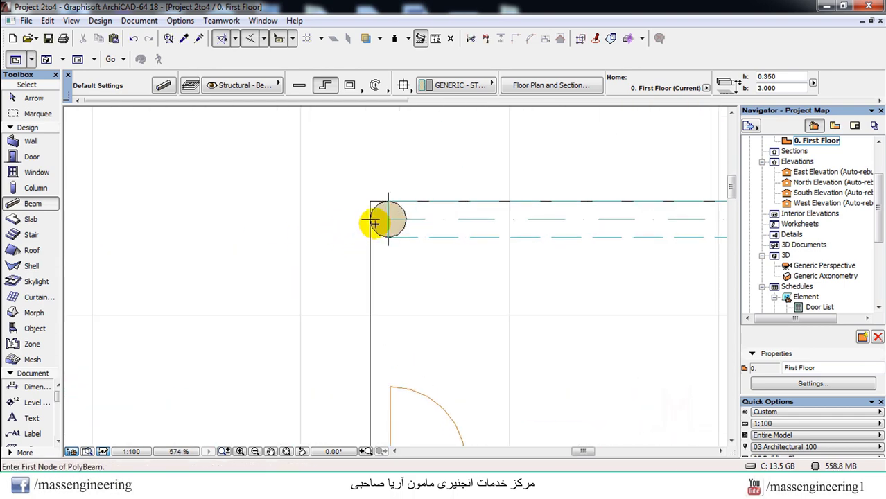
click(392, 217)
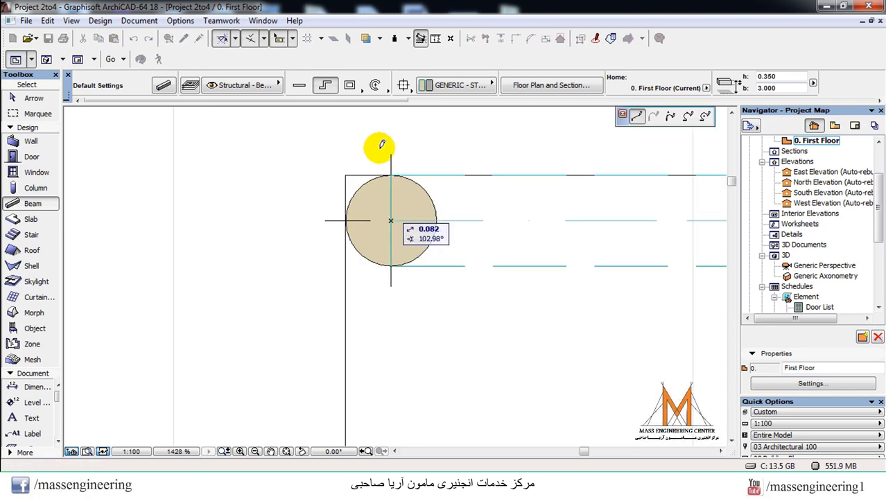
scroll(376, 208, down, 4)
scroll(371, 289, up, 2)
scroll(371, 289, up, 2)
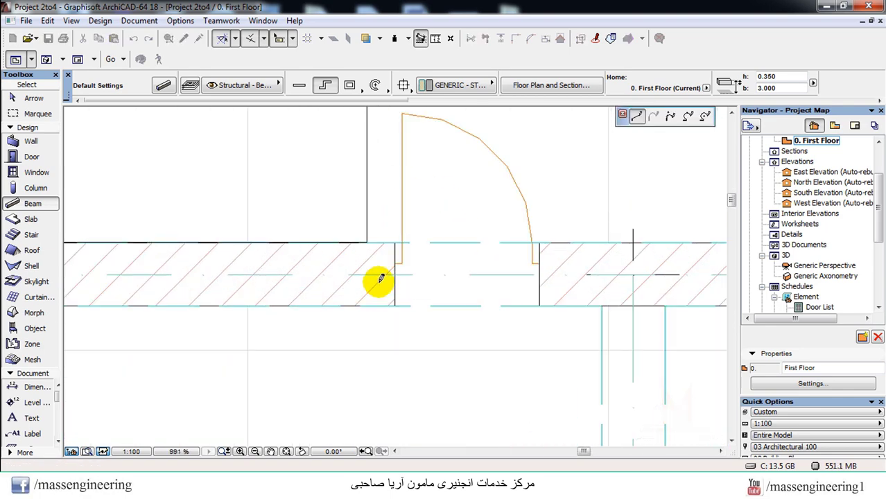
click(397, 279)
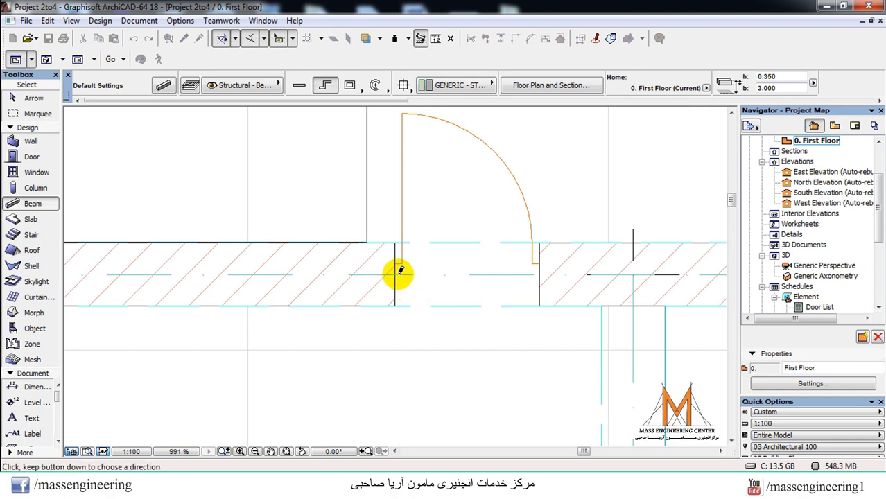
scroll(353, 277, down, 5)
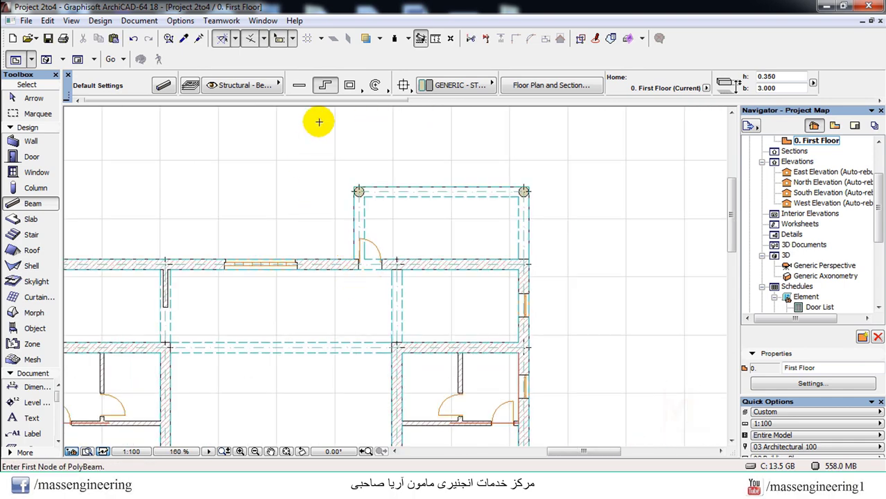
Step: Draw a chained front porch beam from the left wall's centreline corner through both column centres and back to the right wall's centreline corner
scroll(317, 368, down, 2)
scroll(233, 360, up, 5)
scroll(263, 296, up, 2)
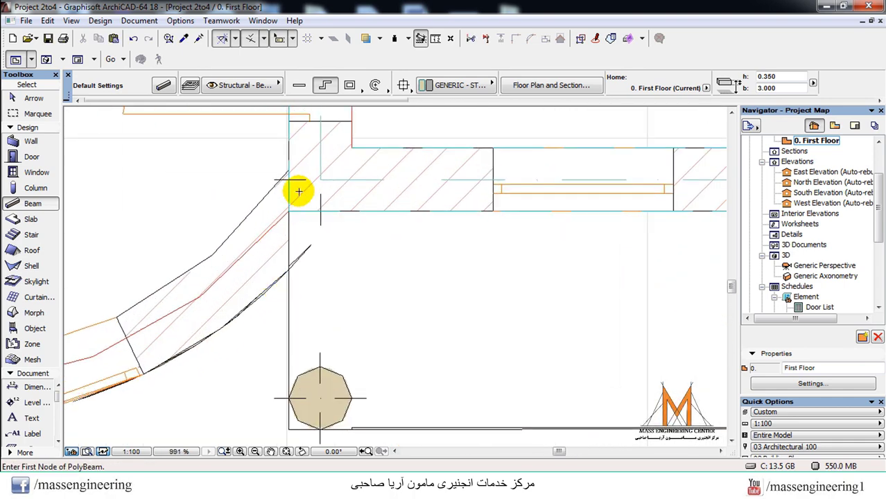
click(320, 179)
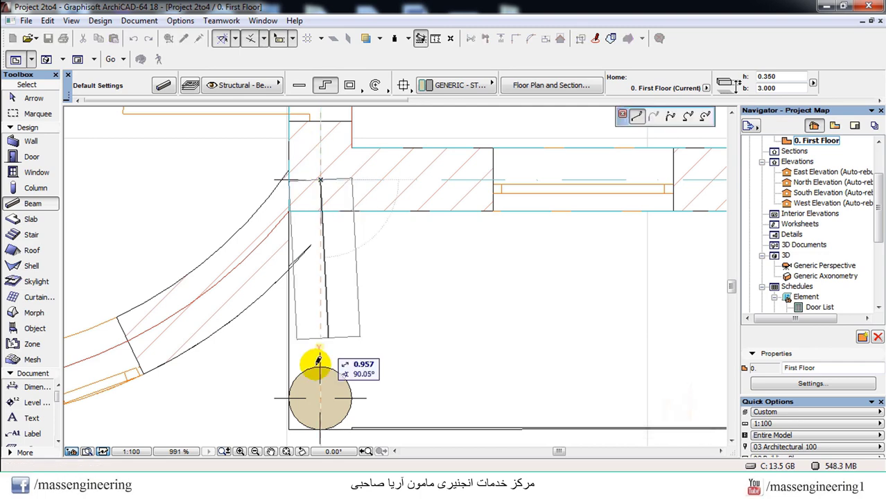
click(323, 395)
scroll(347, 347, down, 2)
scroll(369, 303, up, 2)
click(382, 315)
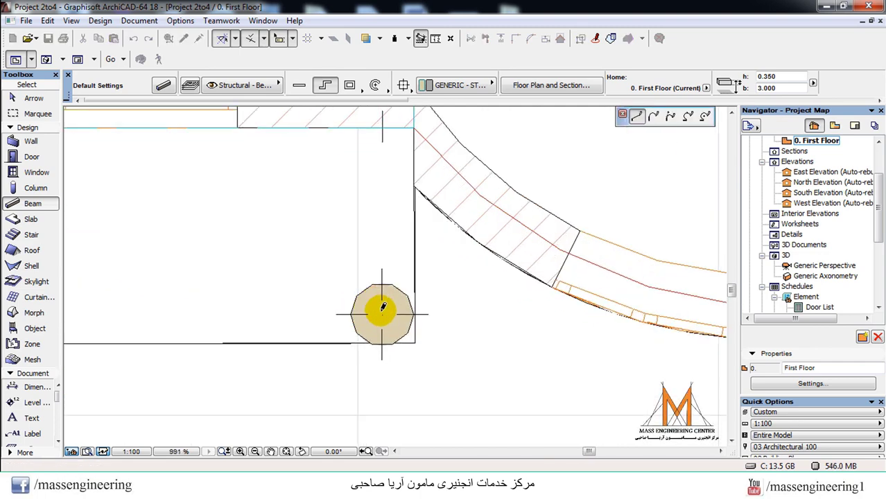
scroll(419, 396, down, 2)
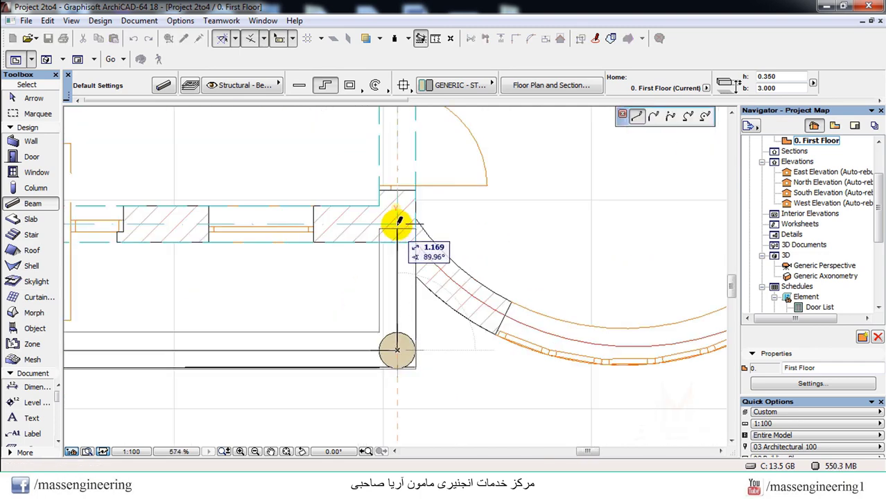
right_click(399, 220)
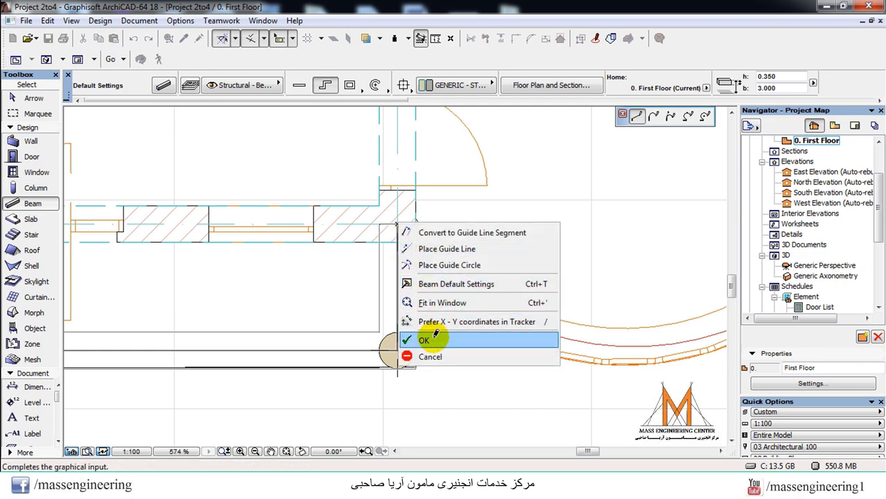
click(385, 338)
Step: Show the building in 3D and orbit around the front to examine the beams over the porch columns
scroll(395, 187, down, 5)
scroll(402, 235, down, 1)
key(F3)
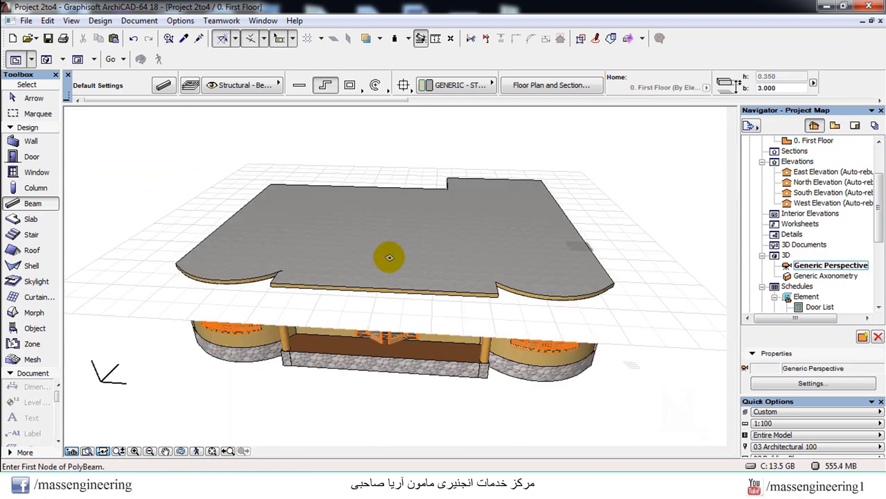
shift+middle_drag(388, 258, 362, 198)
key(o)
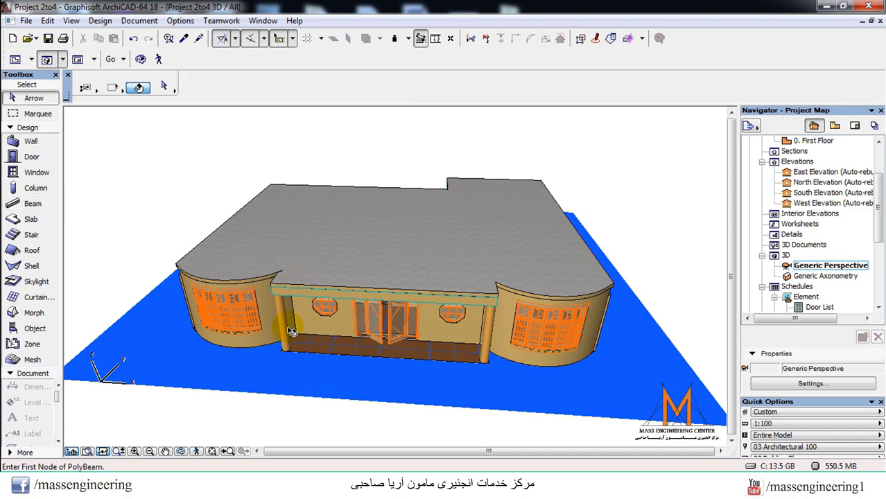
drag(227, 239, 259, 280)
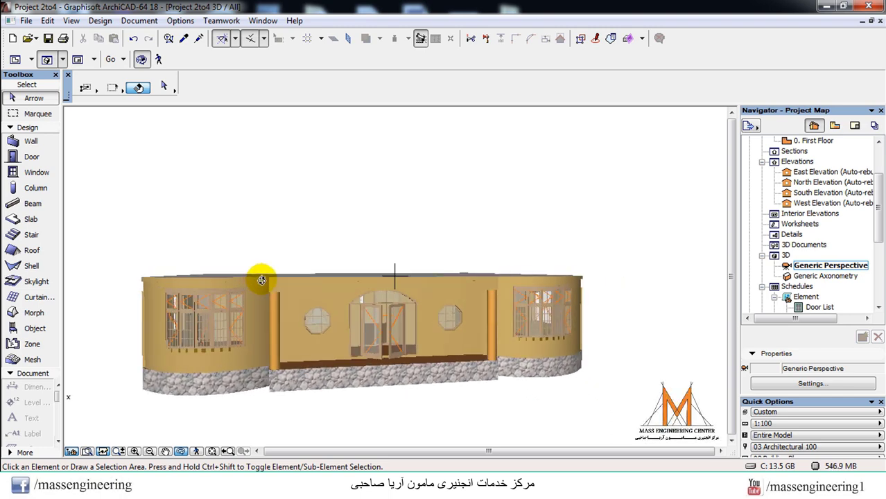
drag(246, 324, 327, 321)
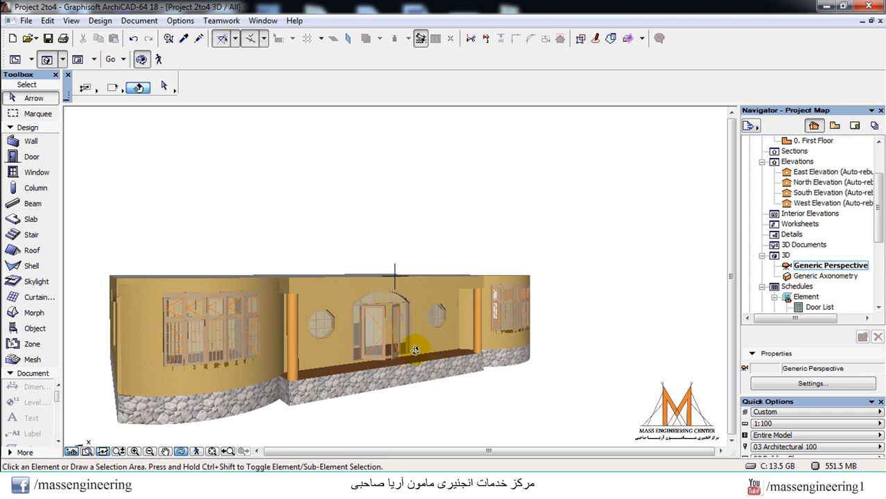
drag(254, 306, 385, 340)
Step: Return to the first floor plan and measure the width and depth of the rear room behind the right-hand porch
key(F2)
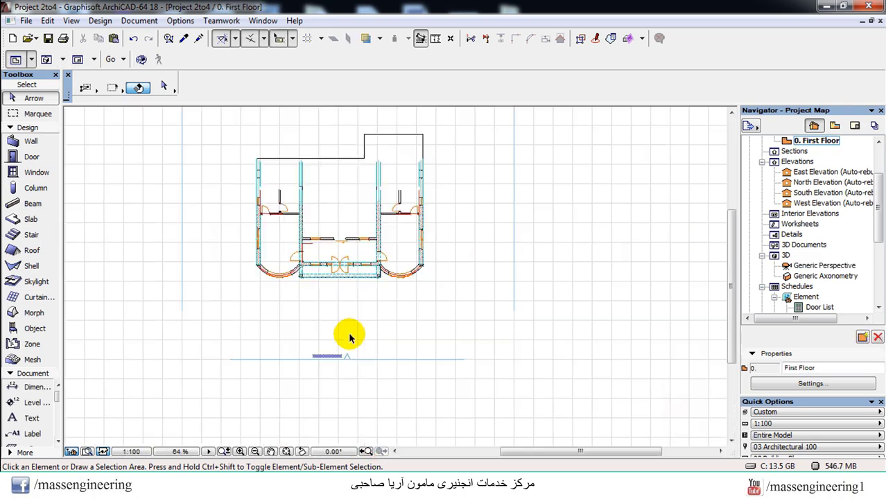
scroll(388, 173, up, 4)
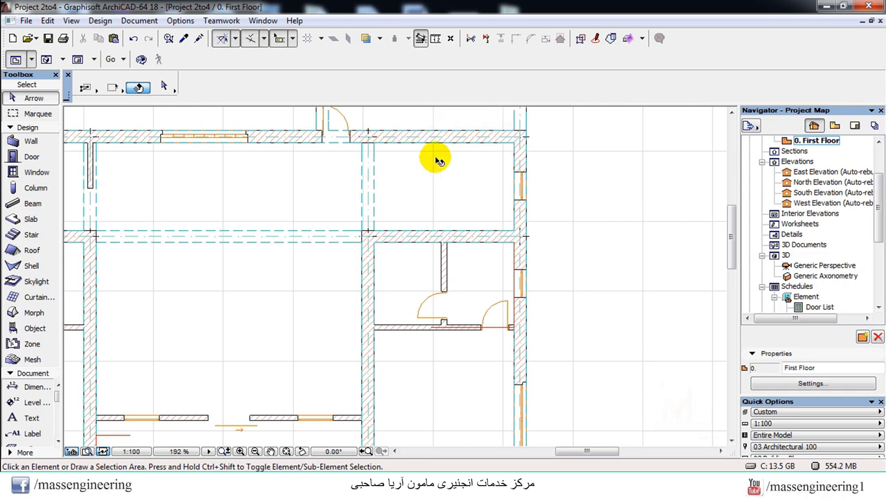
click(435, 38)
scroll(376, 230, up, 4)
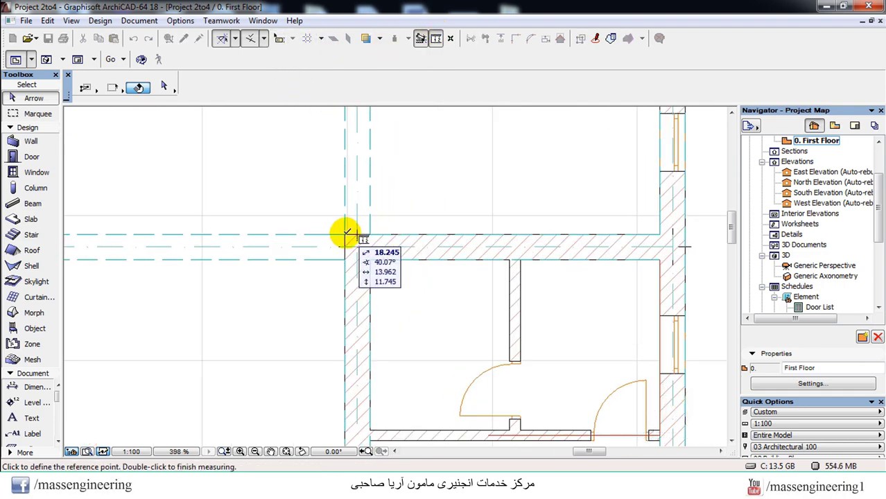
click(345, 234)
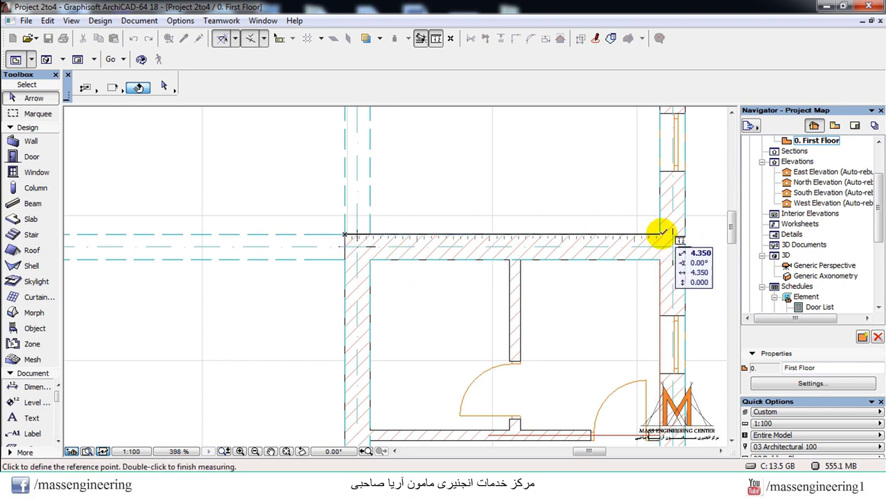
scroll(423, 347, down, 1)
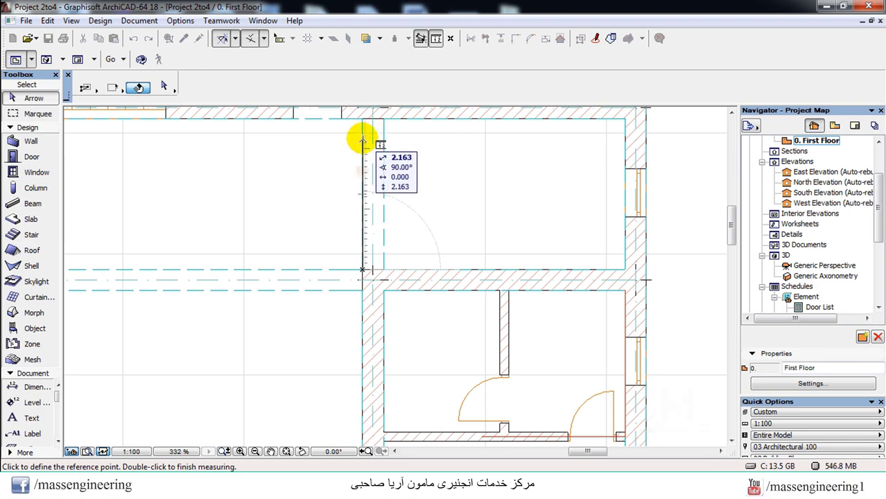
key(Escape)
scroll(422, 194, down, 4)
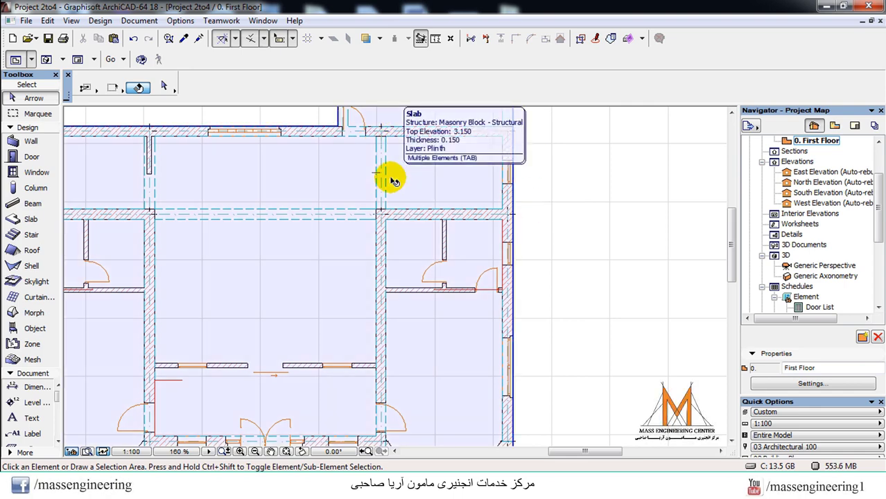
Step: Subtract a rectangular opening about 4 m wide from the roof slab, between opposite inner corners of the rear right room
click(329, 172)
scroll(352, 174, down, 4)
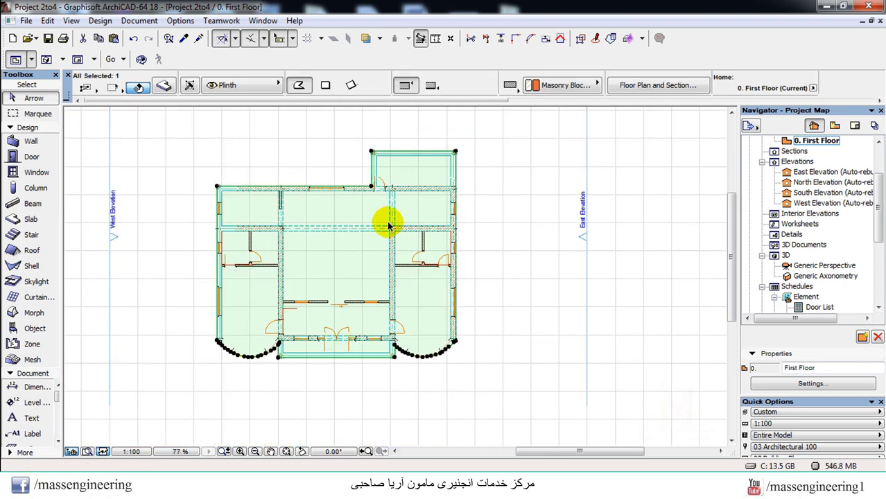
click(455, 153)
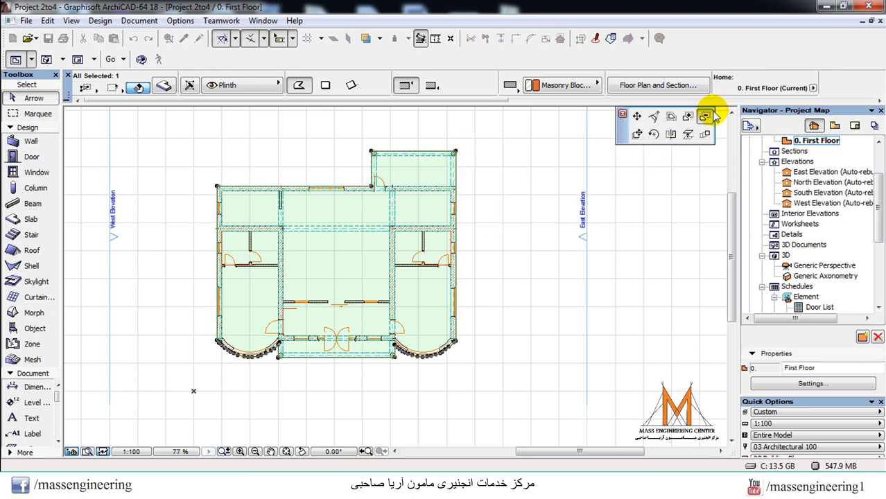
scroll(393, 230, up, 5)
scroll(393, 230, up, 9)
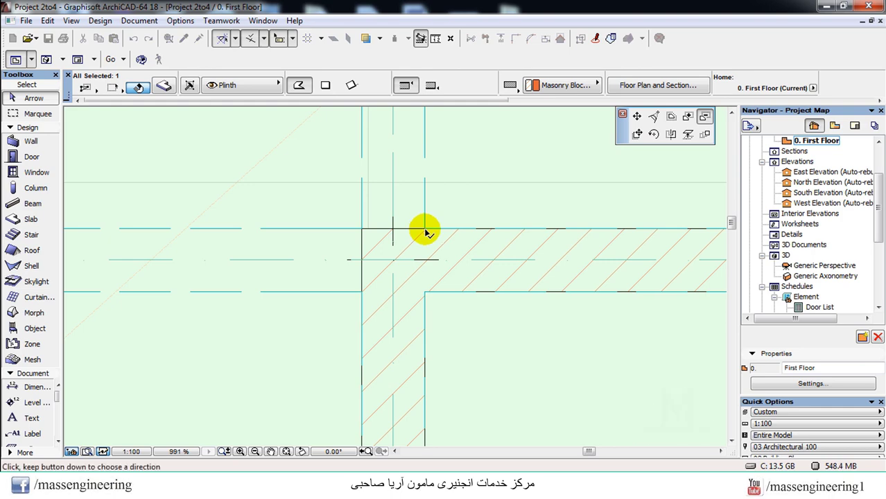
scroll(425, 226, down, 6)
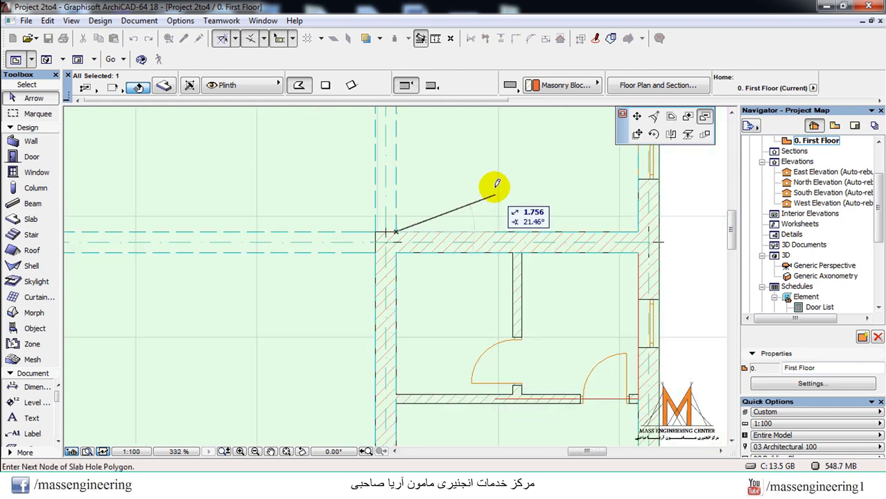
click(325, 84)
scroll(511, 296, down, 4)
scroll(538, 223, up, 6)
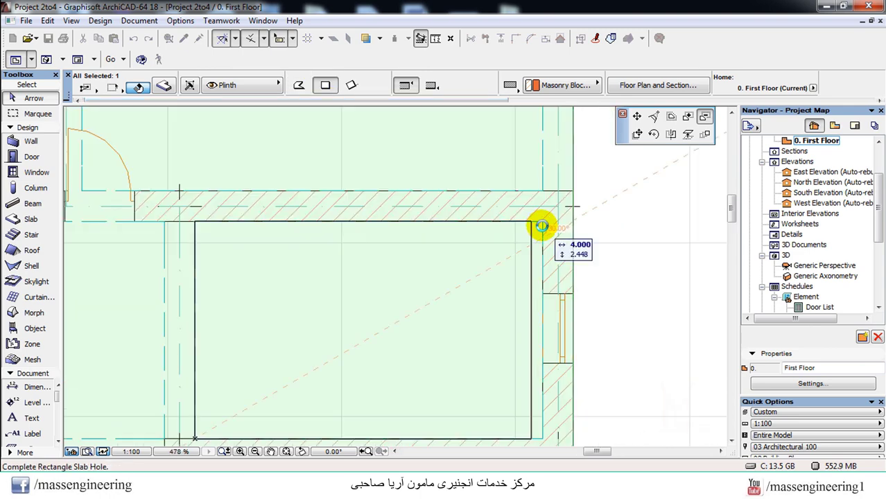
click(548, 217)
scroll(520, 232, down, 3)
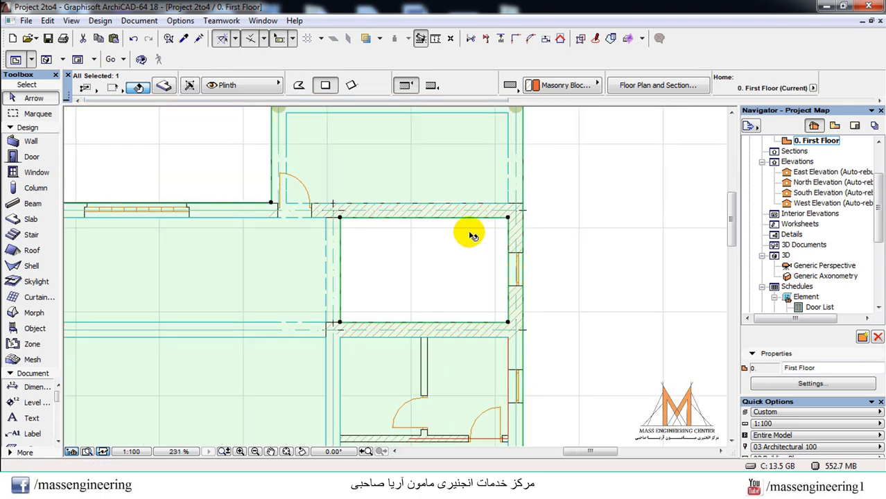
Step: Deselect the roof slab and orbit the building in 3D to inspect the rectangular opening
click(447, 298)
key(F3)
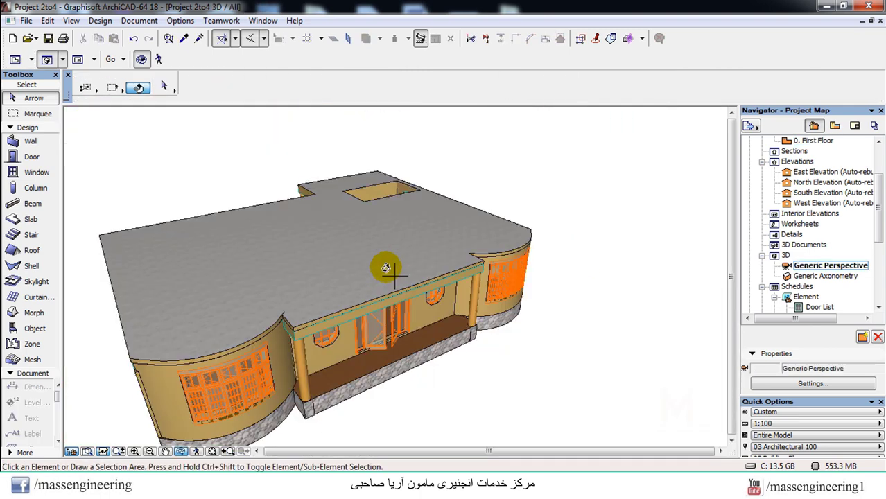
shift+middle_drag(396, 273, 355, 230)
Step: Back in the first floor plan, open the Stair tool's default settings and browse the Complete Stairs, Landings and Stairs Elements libraries
key(F2)
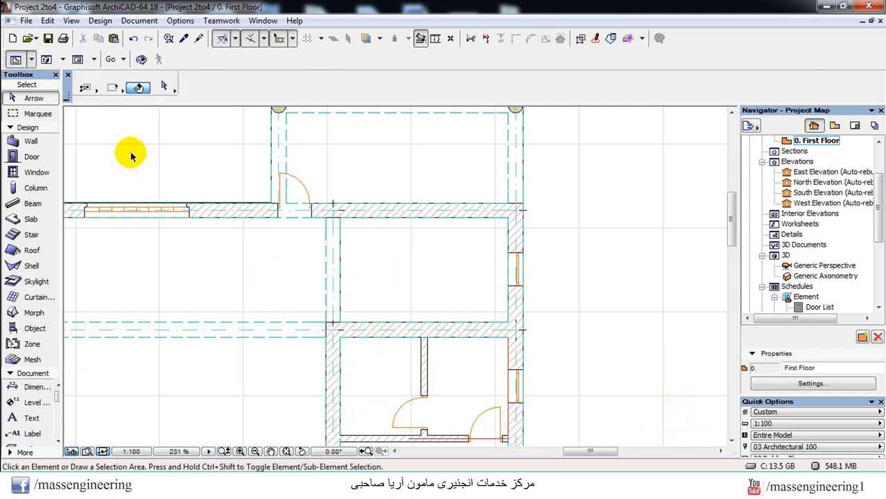
click(29, 237)
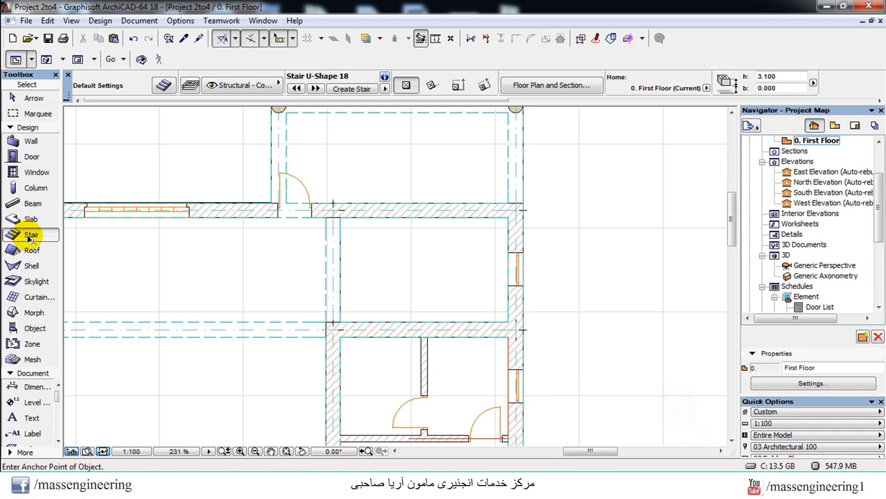
double_click(29, 239)
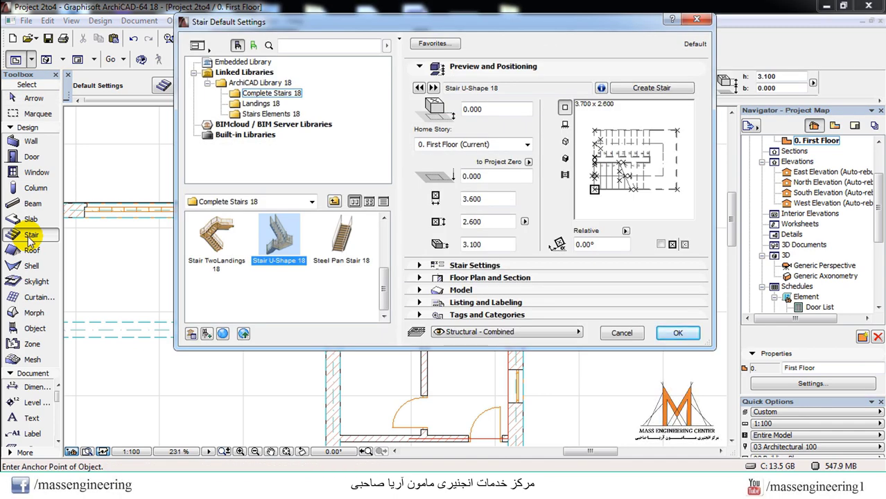
click(275, 103)
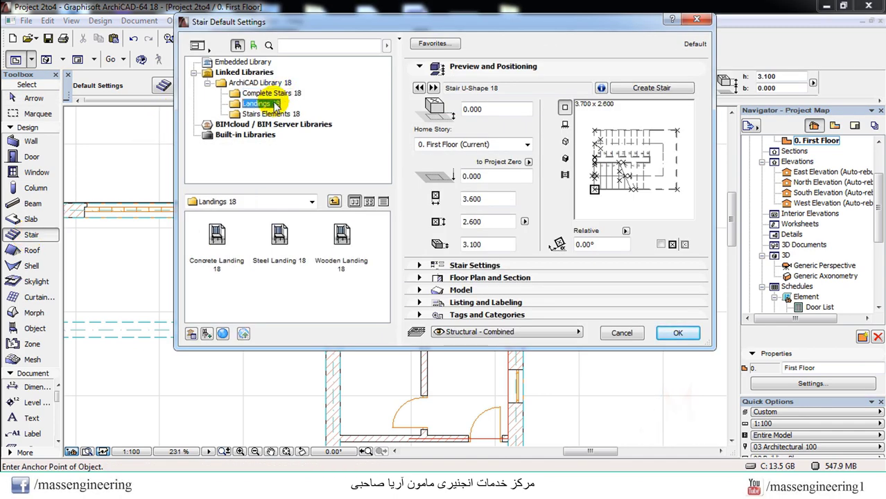
click(281, 114)
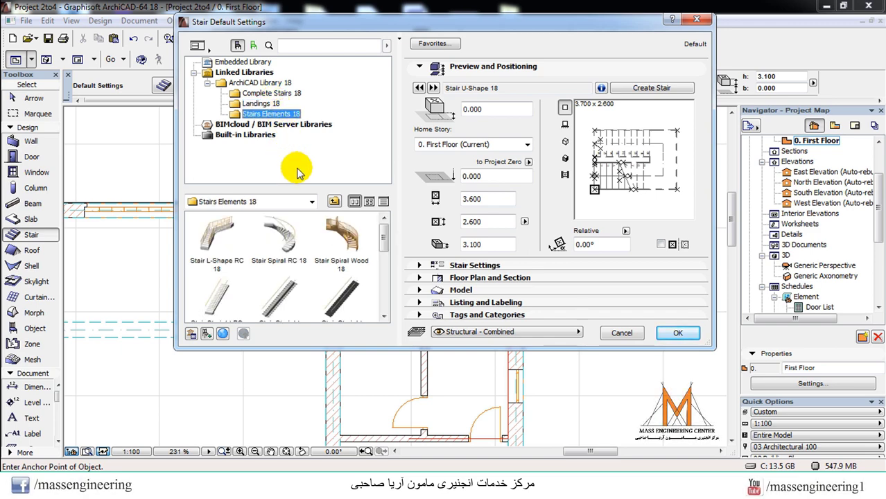
mouse_move(387, 257)
mouse_down()
mouse_move(392, 294)
mouse_move(390, 258)
mouse_up()
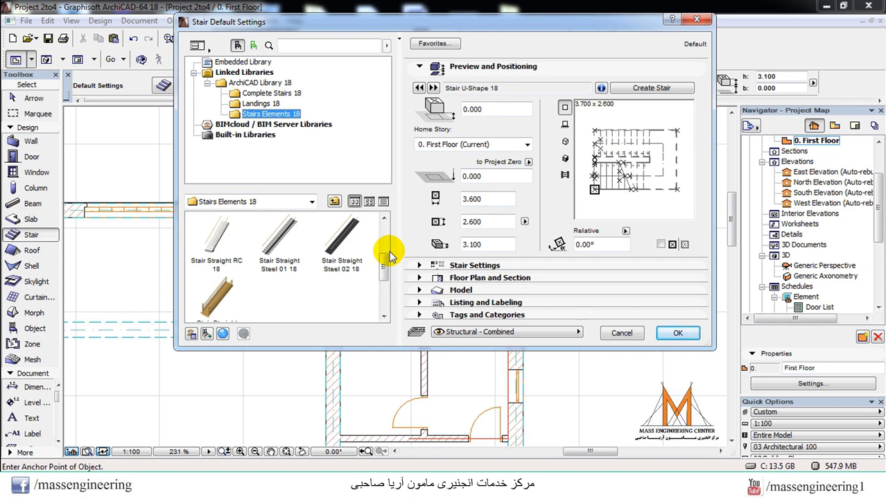
click(262, 93)
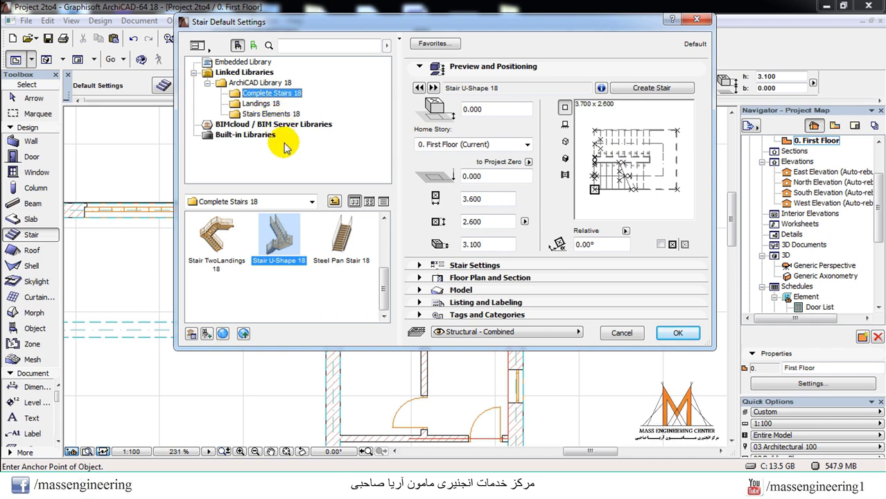
click(208, 243)
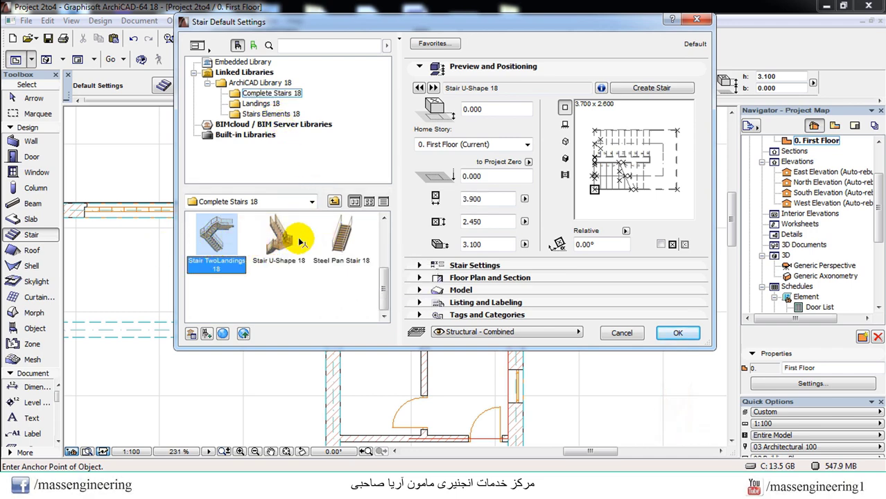
click(341, 236)
click(258, 105)
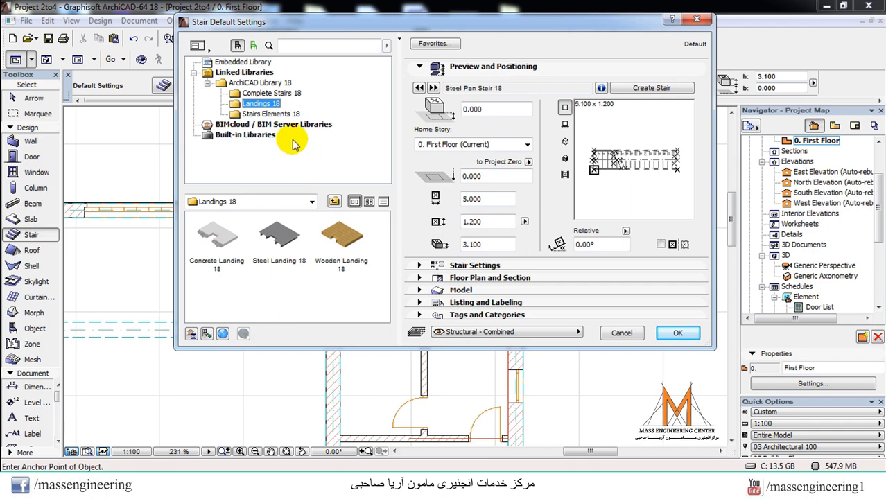
Step: Start creating a custom stair, choosing the U-shaped type with two parallel flights and a flat landing
click(678, 92)
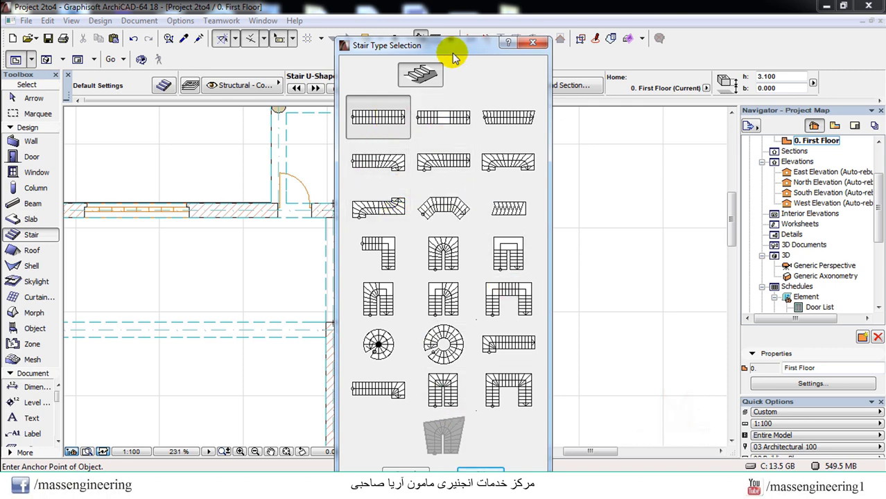
drag(455, 44, 414, 33)
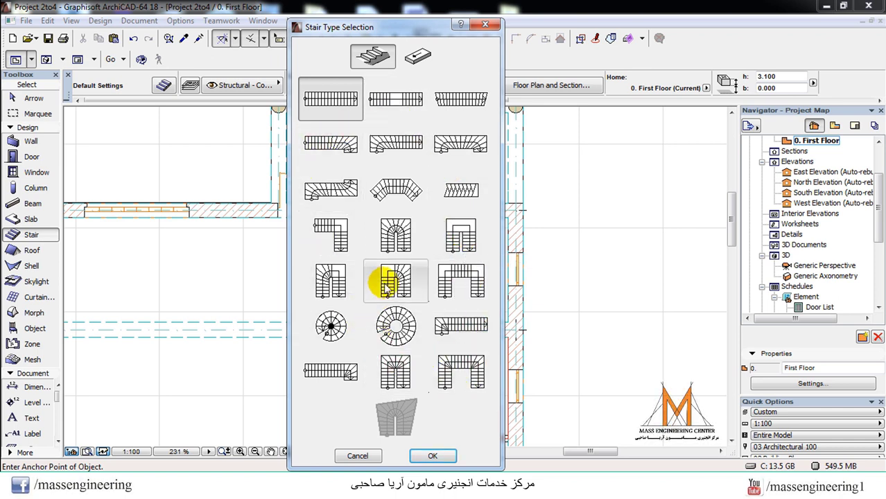
click(477, 238)
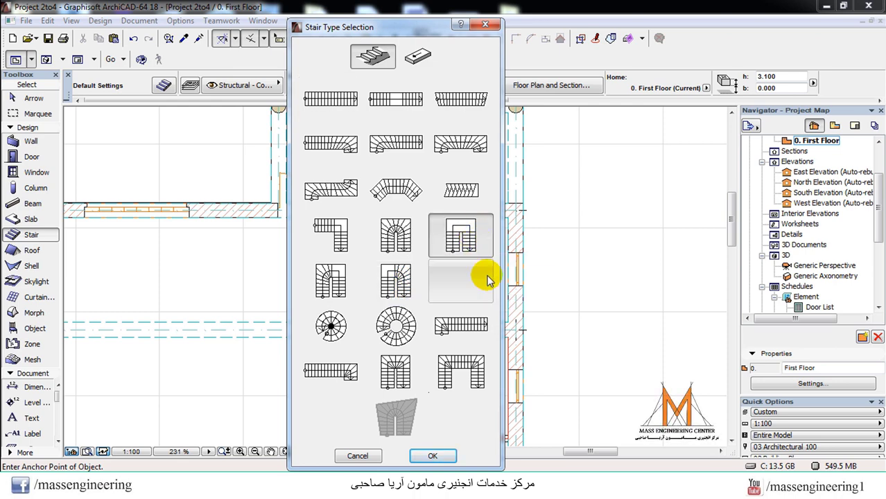
click(435, 456)
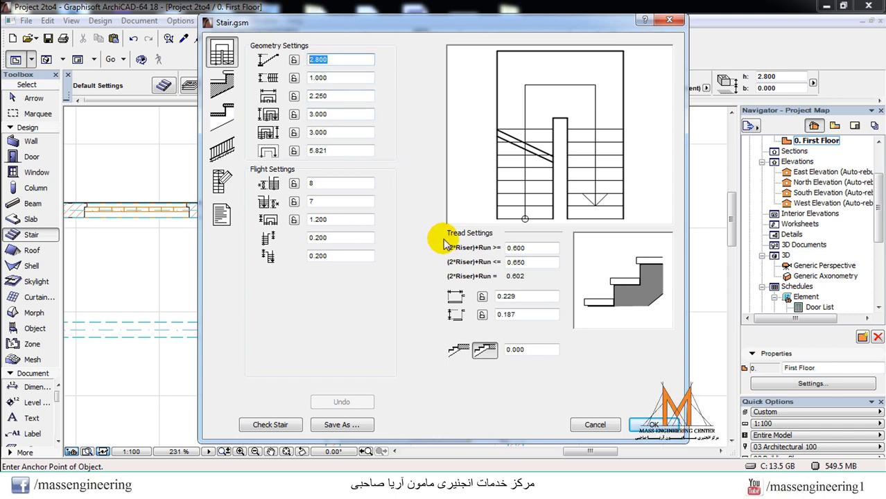
Step: Make the stair end with a riser directly against the upper floor, without a top tread, and set its total rise height to 3 m
click(460, 351)
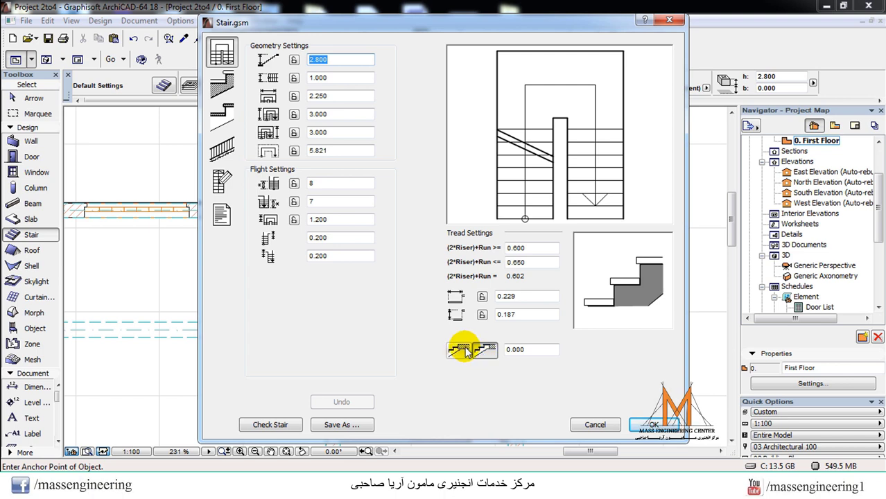
click(460, 350)
click(460, 352)
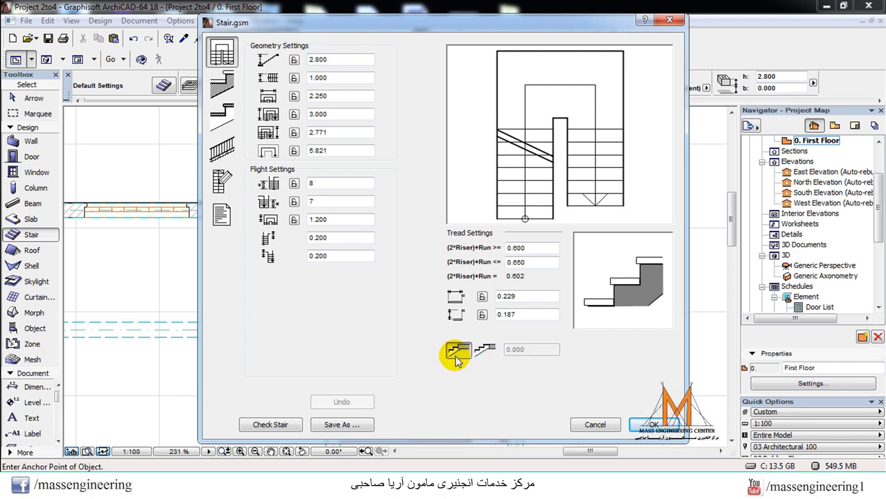
click(327, 59)
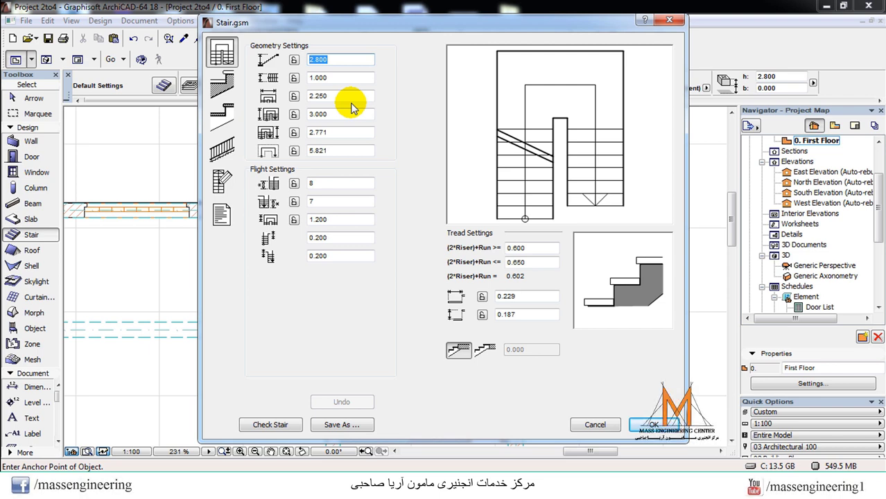
text(3)
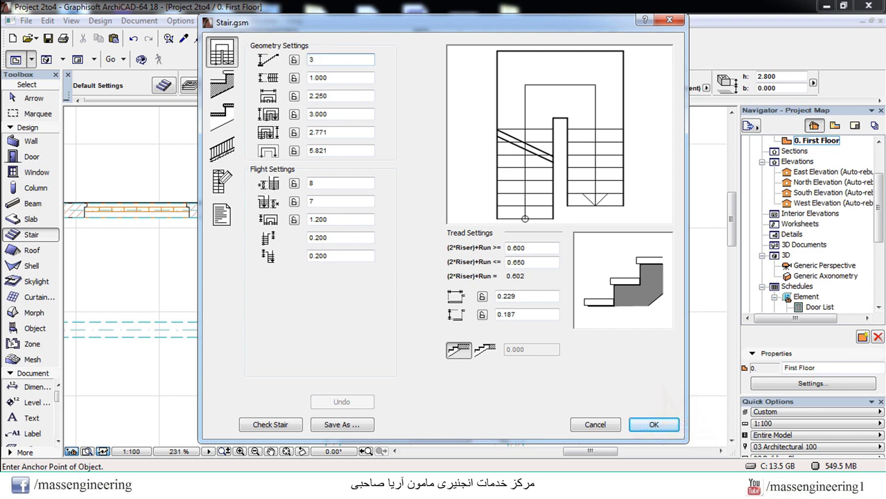
Step: Set the stair width to 2.5 m and the flight width to 1.2 m
click(336, 79)
click(332, 96)
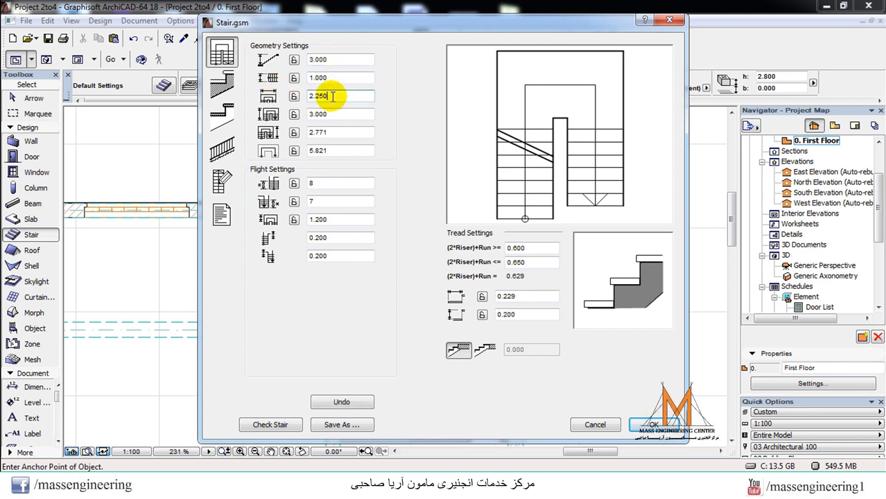
double_click(332, 97)
text(2.5)
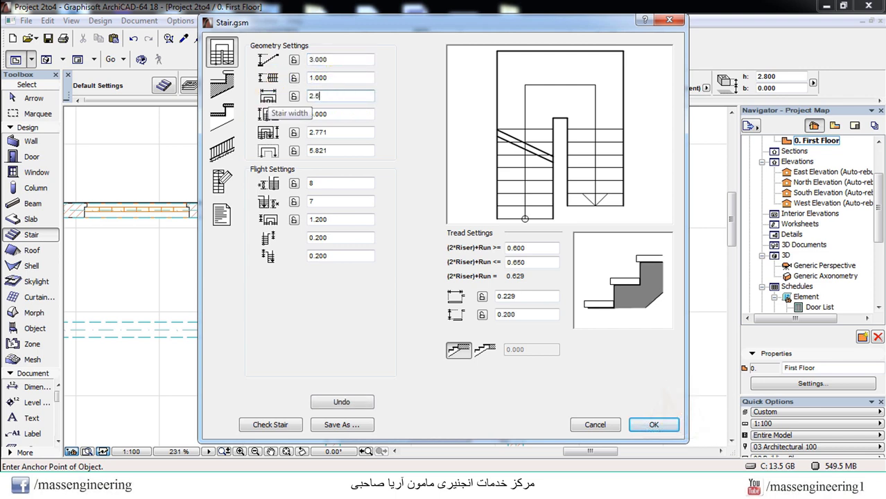
click(316, 64)
double_click(337, 78)
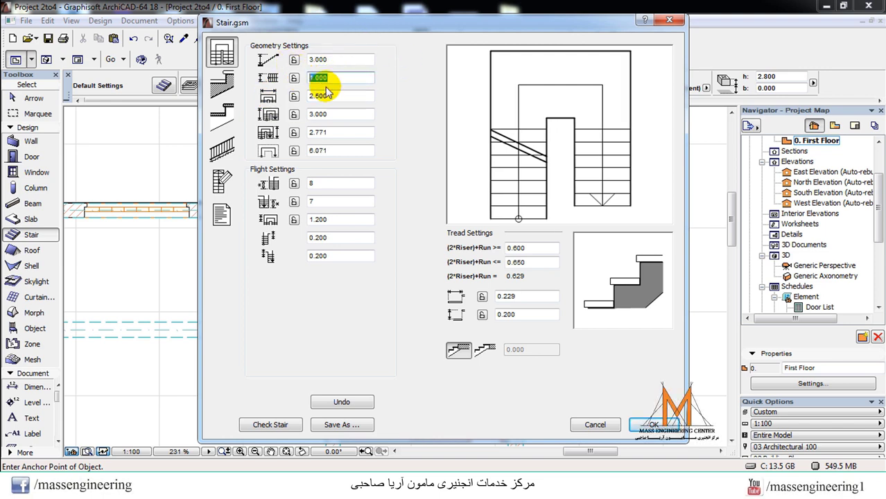
text(1.)
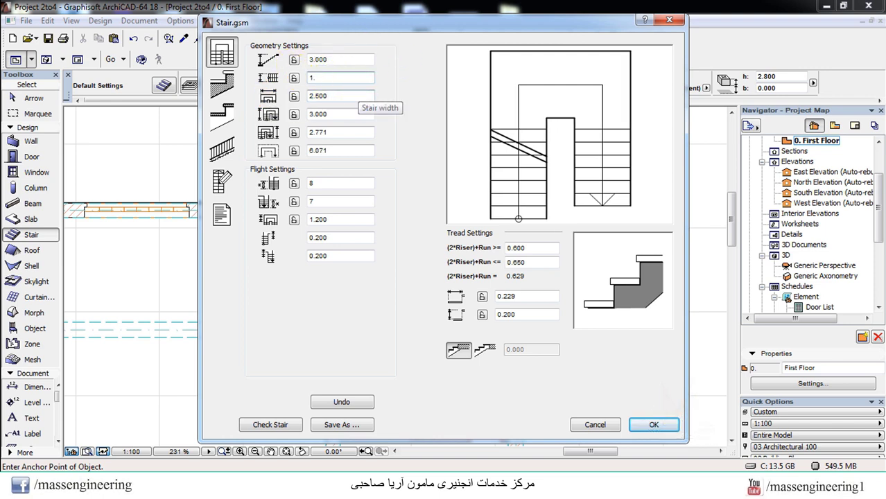
text(2)
Step: Lock the total rise height, flight width and stair width
click(294, 59)
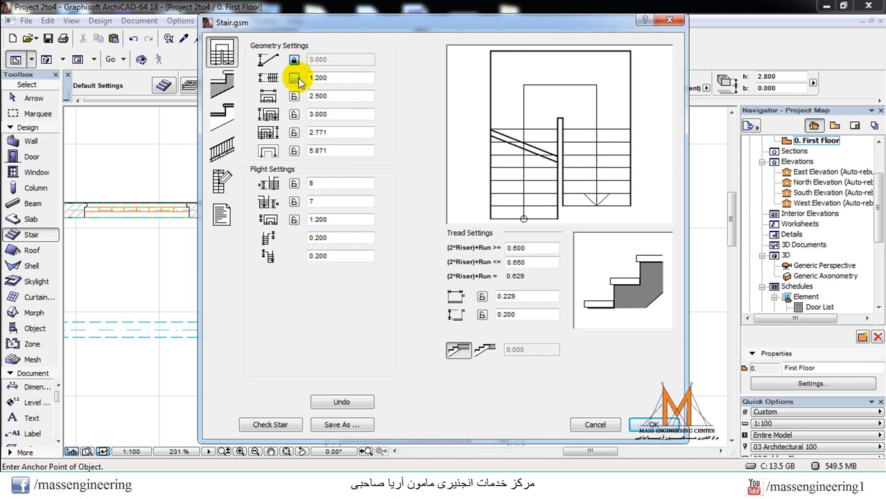
click(294, 78)
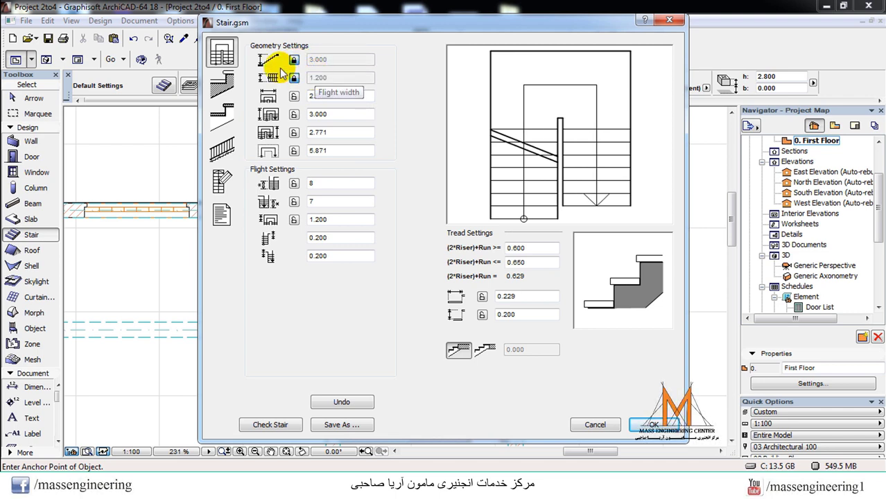
drag(336, 93, 312, 95)
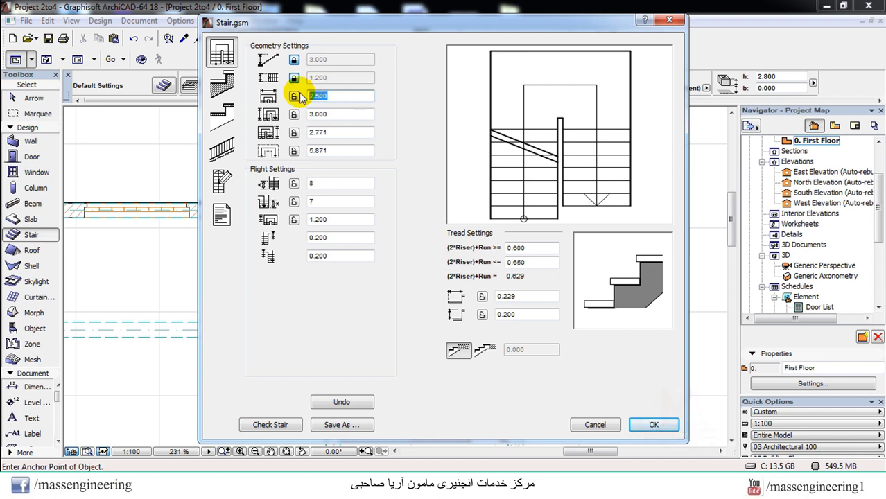
click(294, 97)
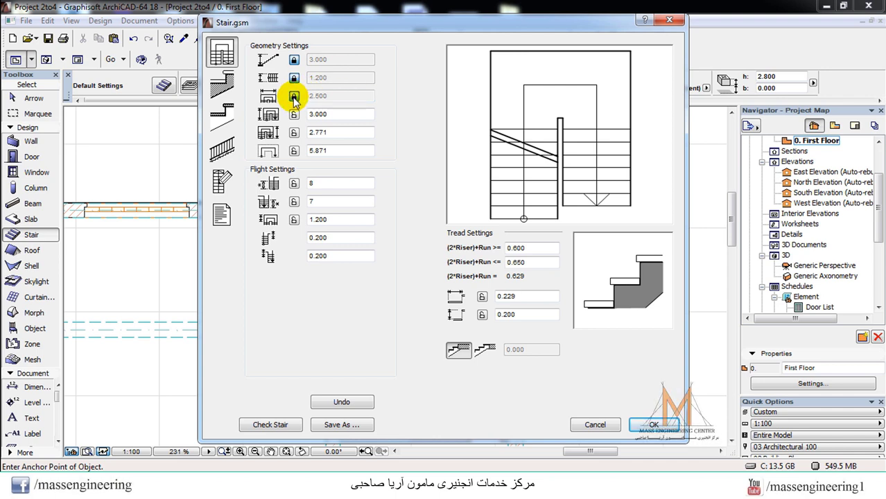
Step: Set the lengths of the stair's lower and upper sides to 4.35 m each and lock both
double_click(332, 115)
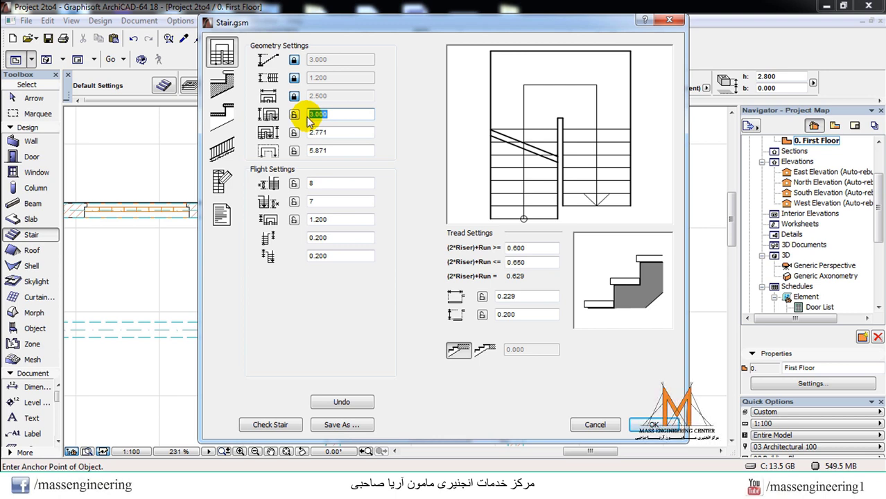
text(4.35)
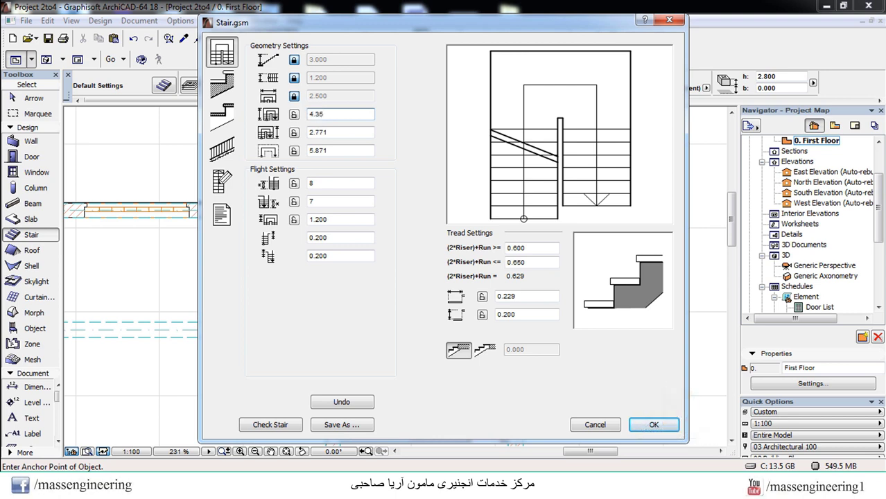
click(292, 115)
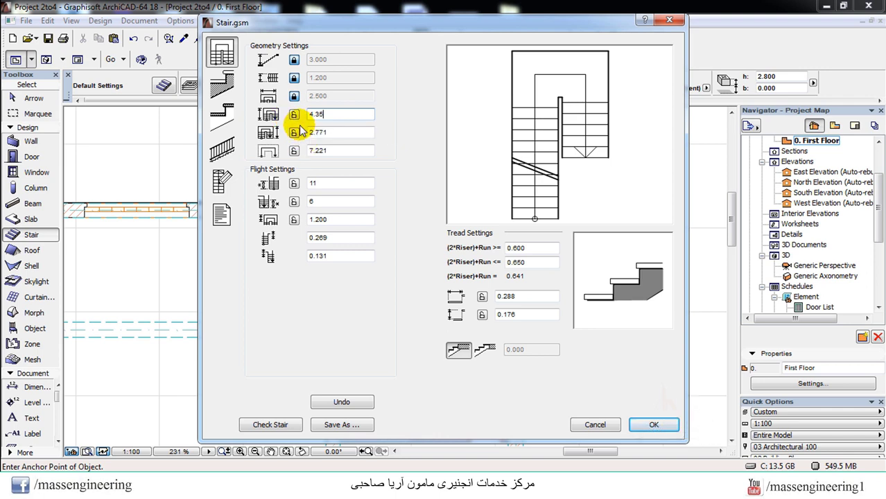
click(295, 115)
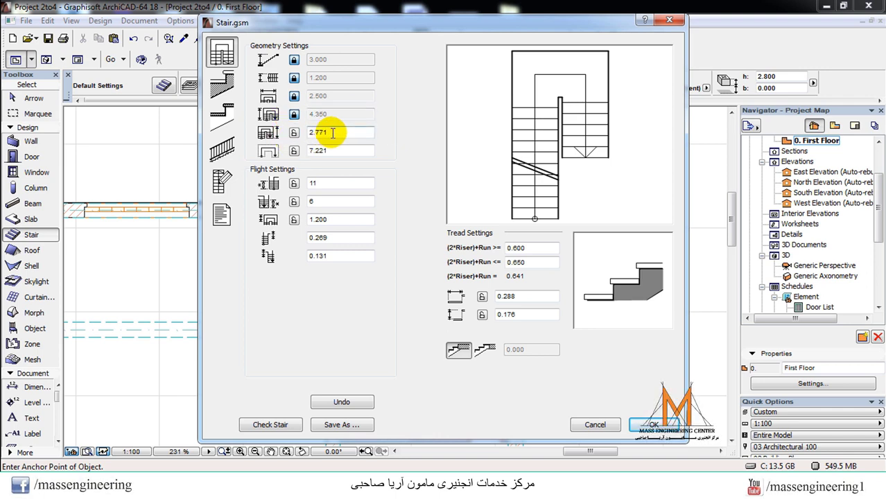
drag(336, 135, 309, 136)
text(4)
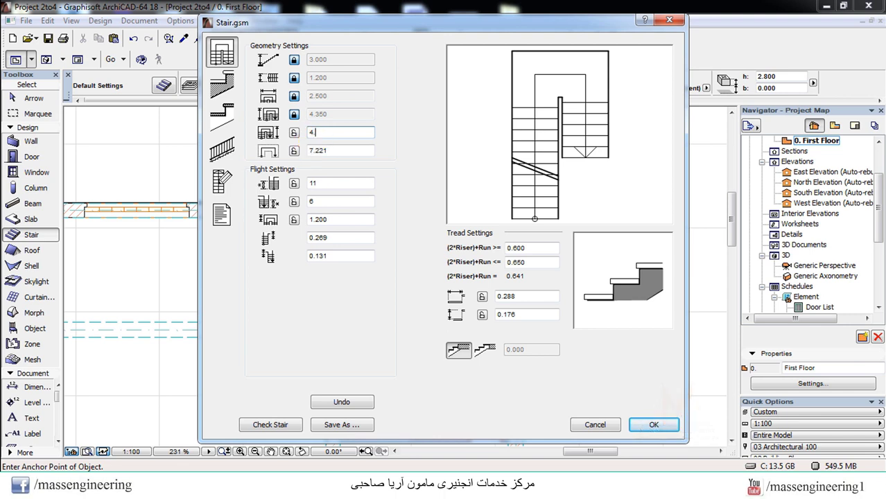
text(.35)
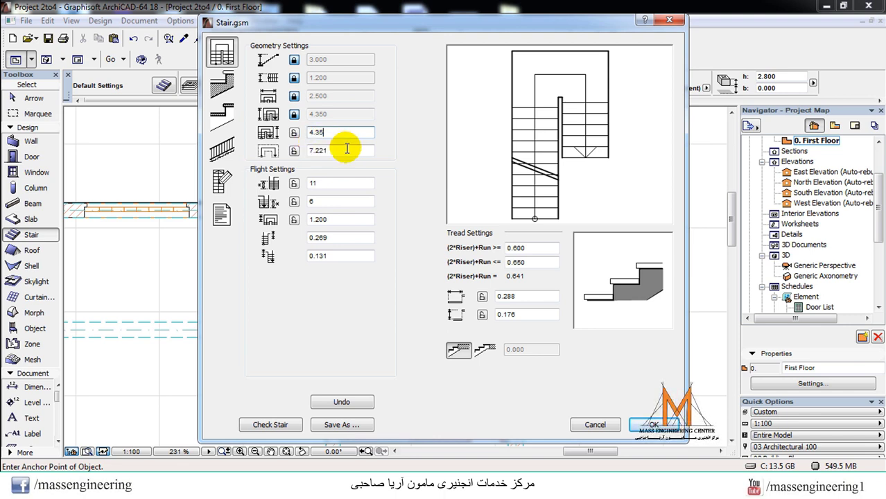
click(346, 144)
click(294, 133)
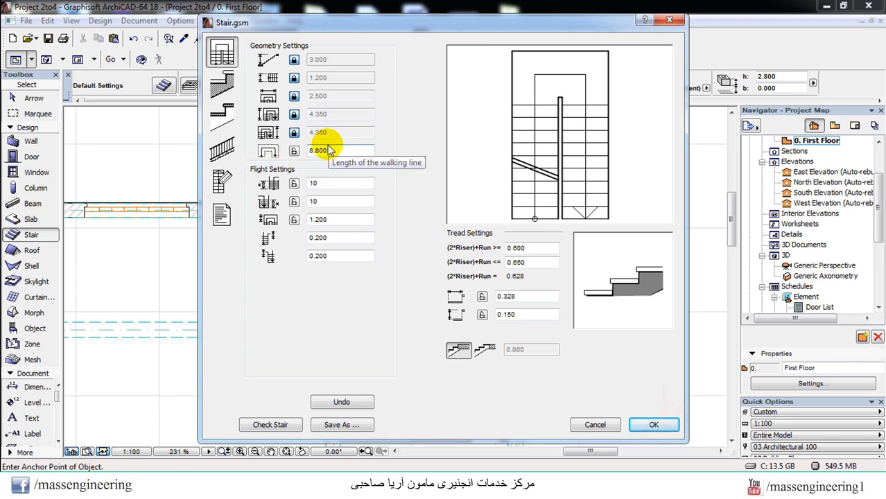
Step: Set the number of risers to 9 for both the lower and upper sides and lock both counts
double_click(327, 183)
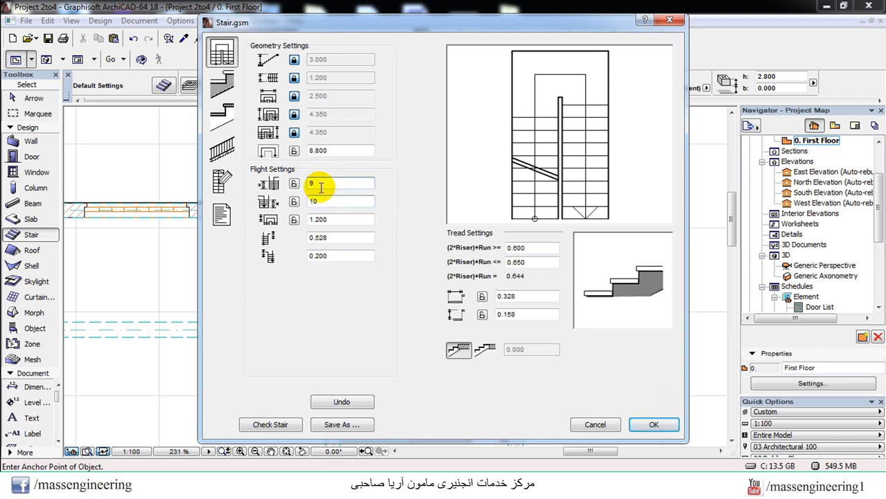
click(293, 184)
click(314, 201)
double_click(314, 201)
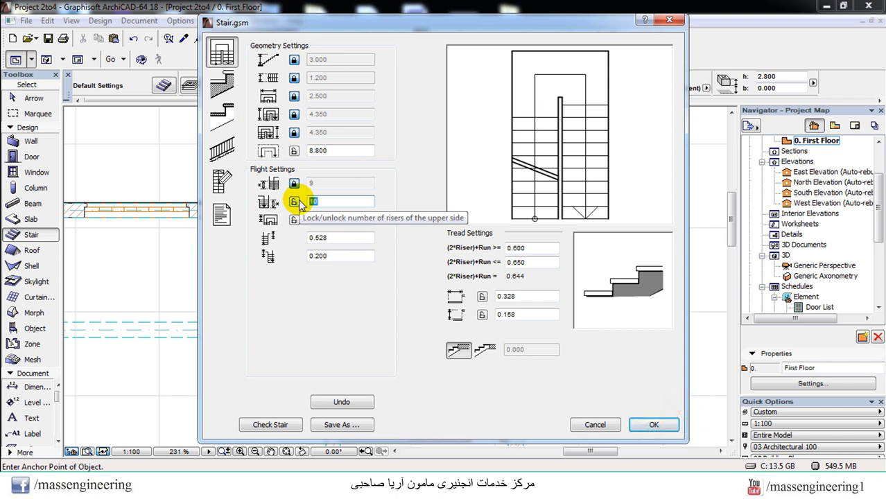
text(9)
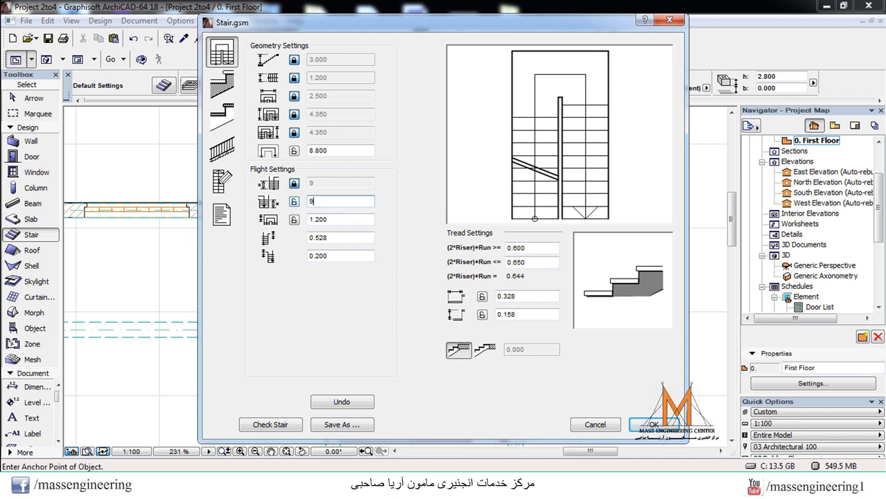
click(290, 206)
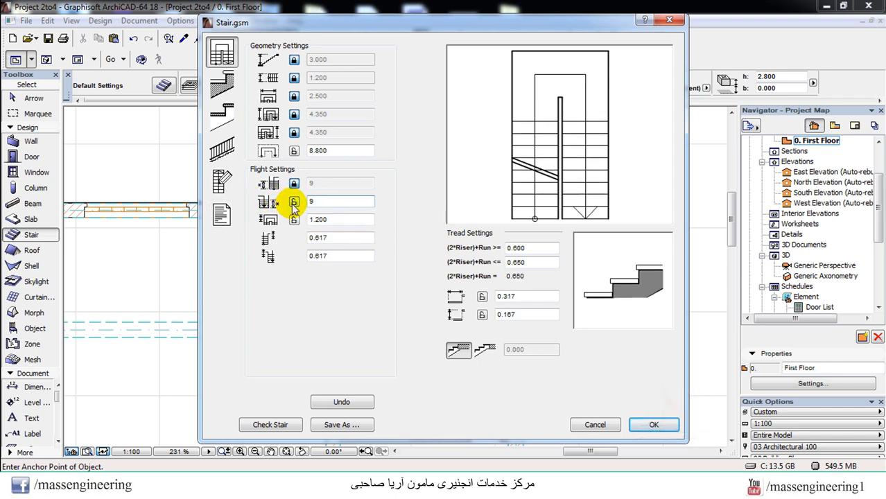
click(293, 203)
Step: Set the landing width to 1 m
double_click(319, 220)
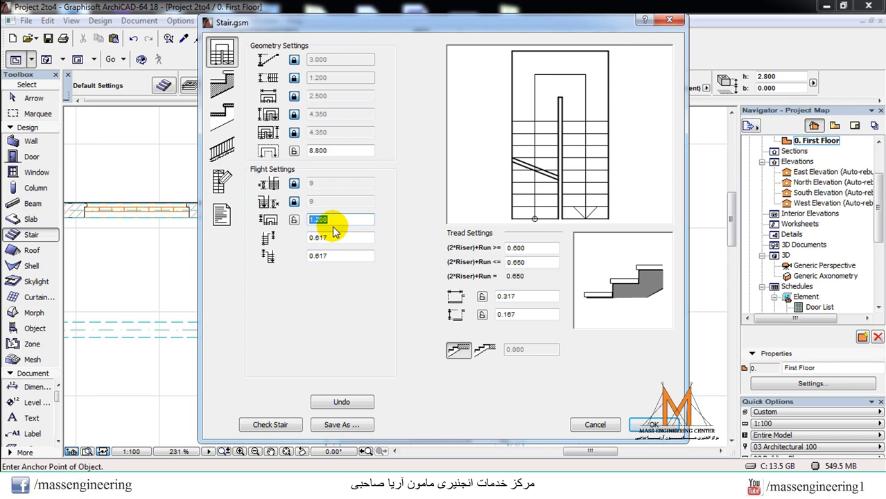
text(1)
key(Tab)
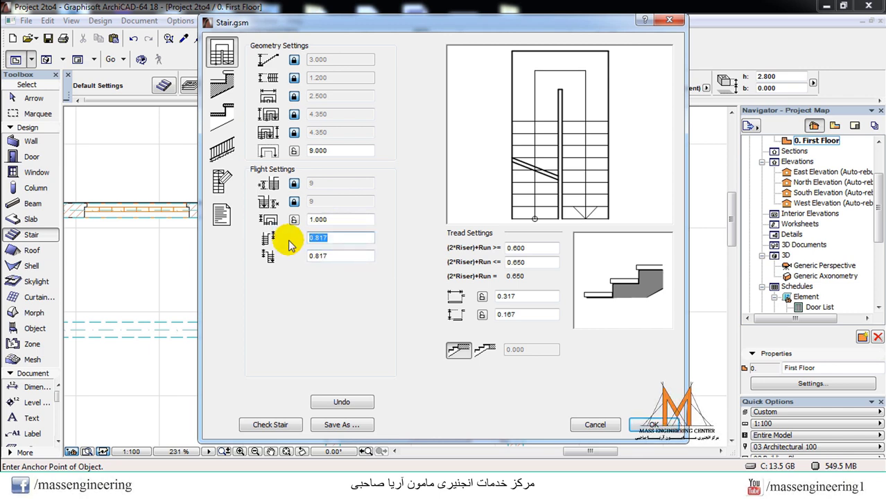
Step: Set the tread depth to 0.3 m and lock it
click(494, 298)
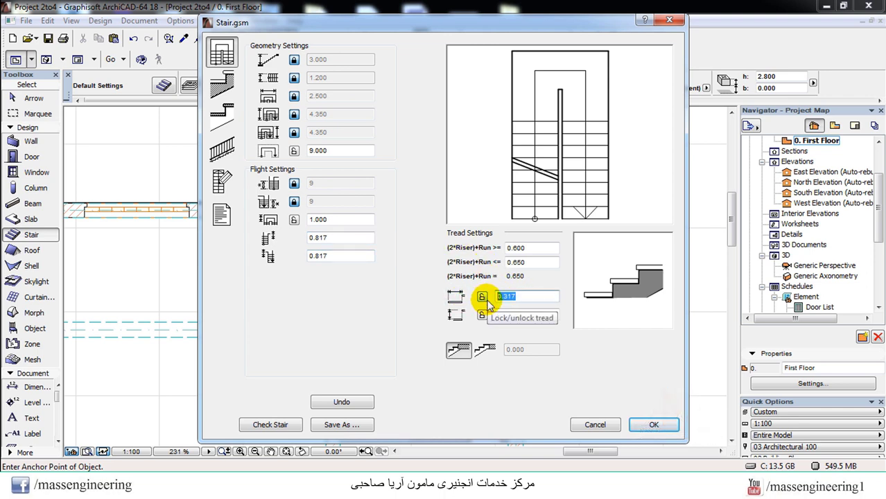
text(0)
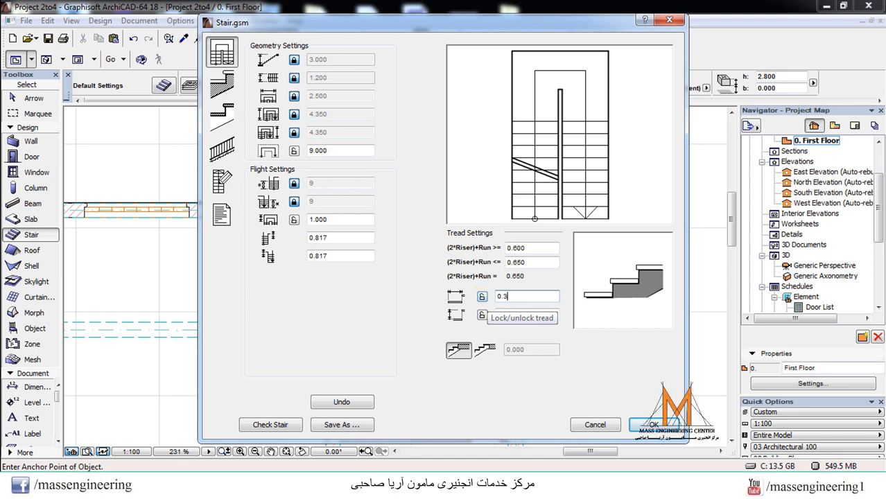
click(482, 296)
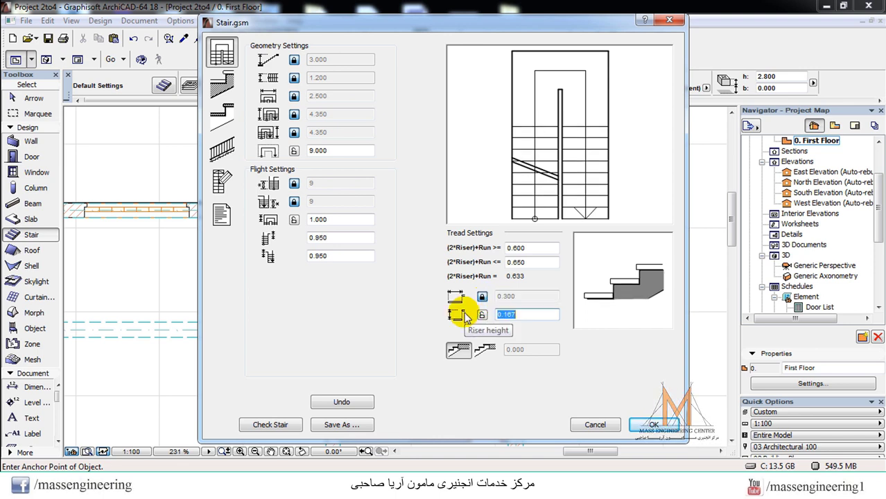
Step: Unlock the total rise height, then set the riser height to 0.15 m and lock it
click(286, 131)
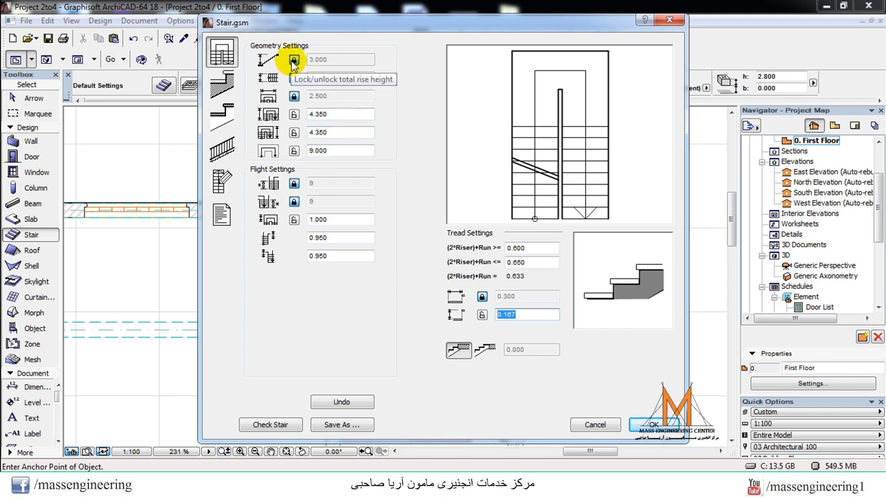
click(294, 113)
click(294, 132)
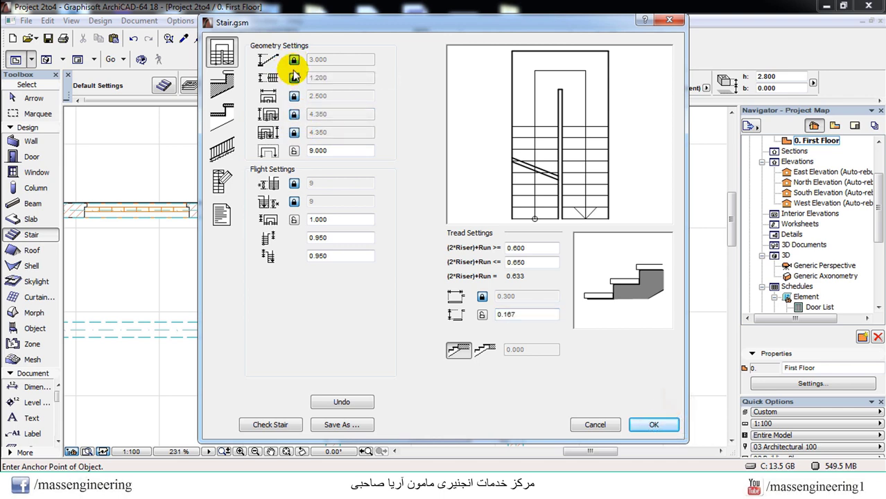
click(294, 60)
double_click(531, 314)
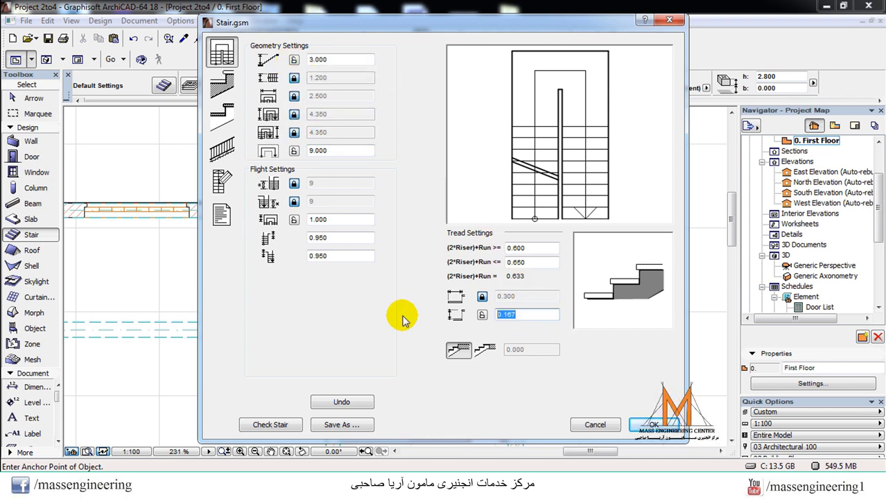
text(0)
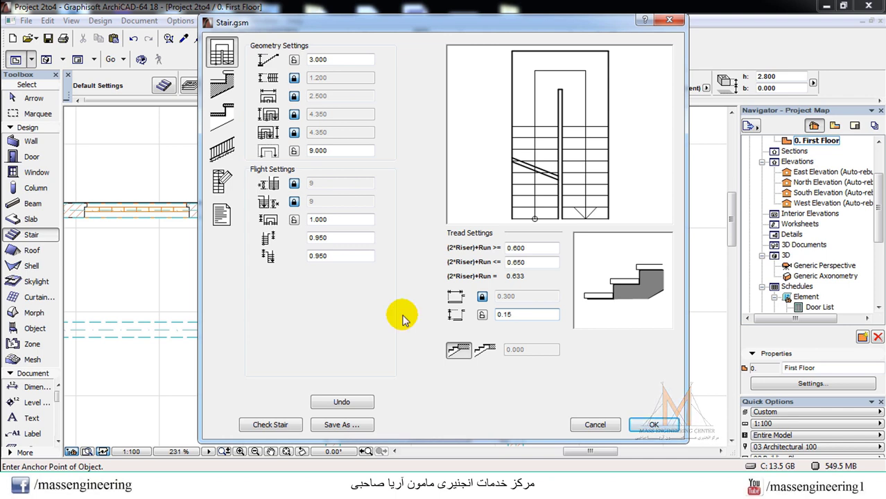
click(482, 315)
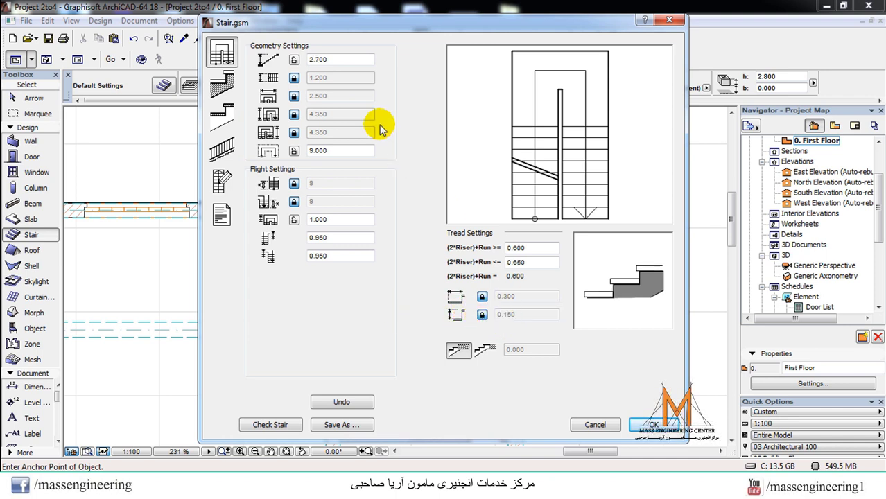
Step: Run the stair check on the current geometry settings
drag(340, 61, 303, 59)
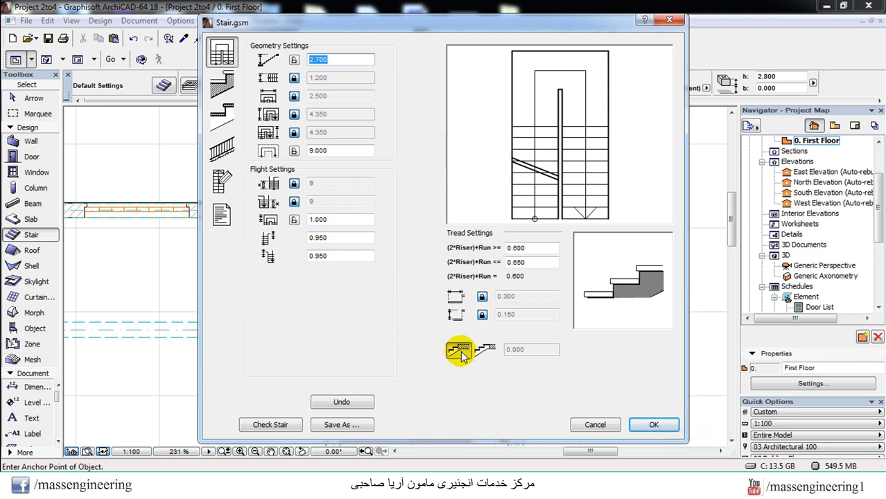
click(282, 425)
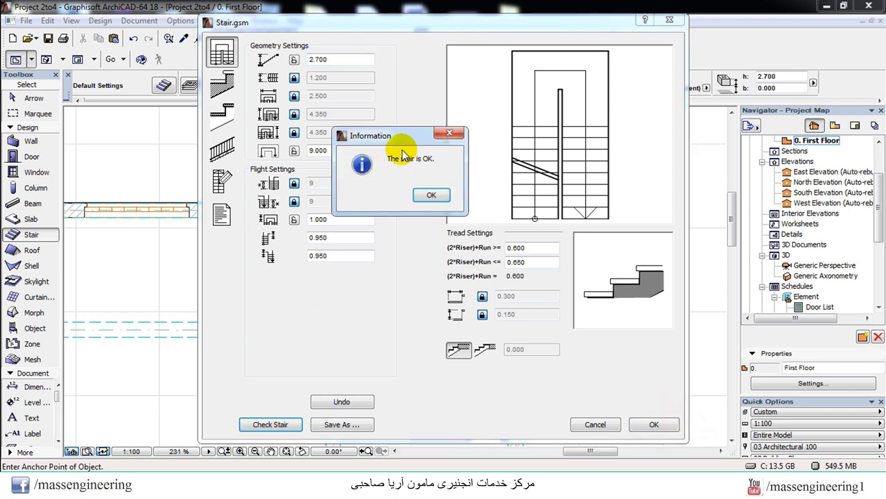
Step: Save the checked stair to the Embedded Library as "1st stair" and accept the stair settings
click(432, 195)
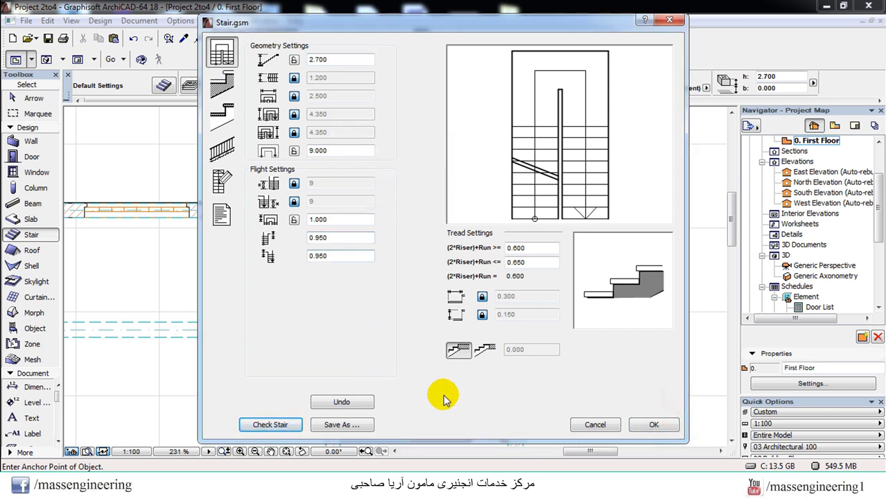
click(344, 425)
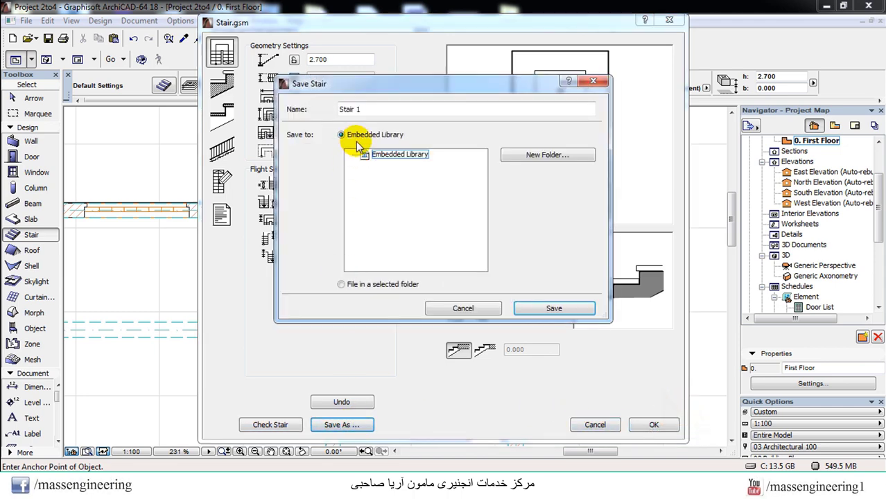
drag(362, 109, 346, 111)
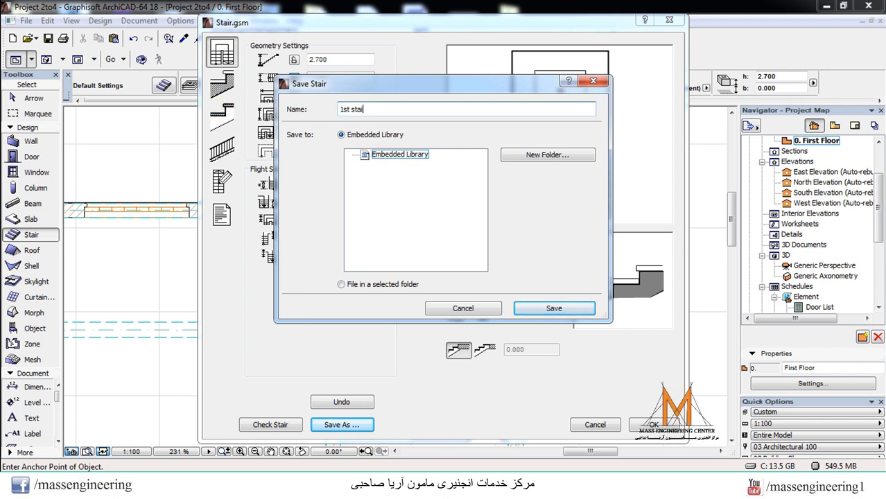
text(1st stair)
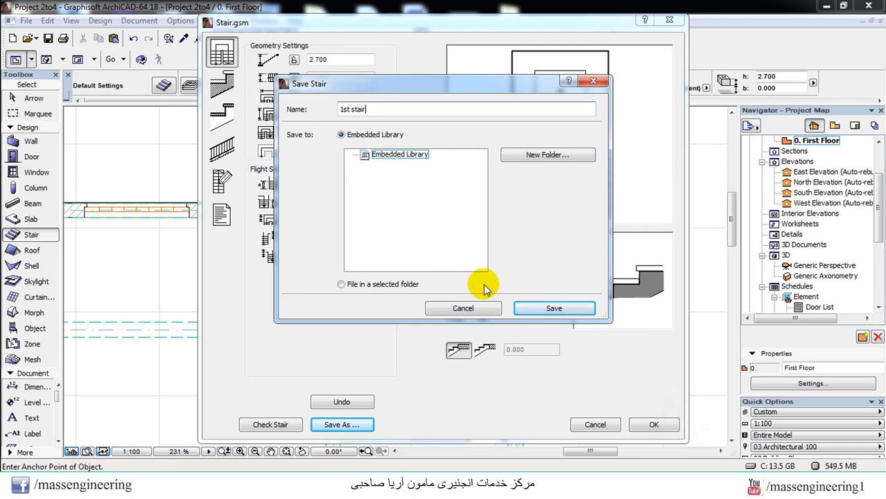
click(553, 308)
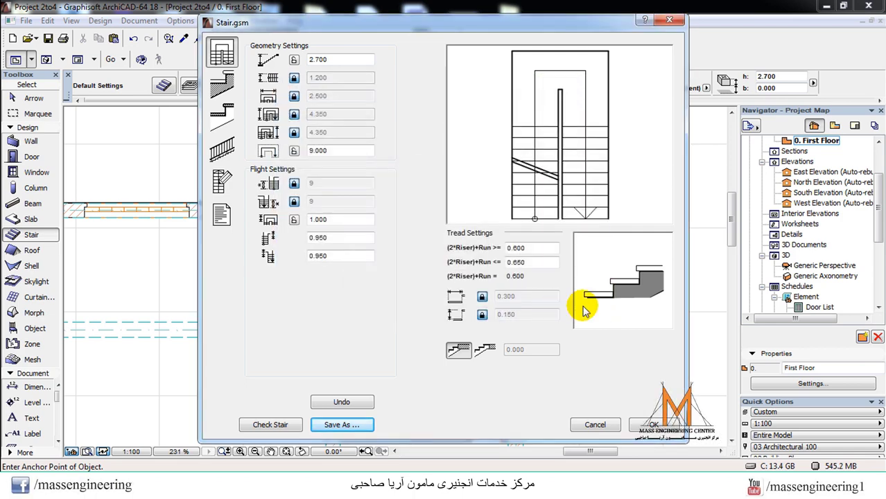
click(651, 424)
Step: Place the 1st stair object in the empty area east of the house plan
scroll(421, 259, down, 5)
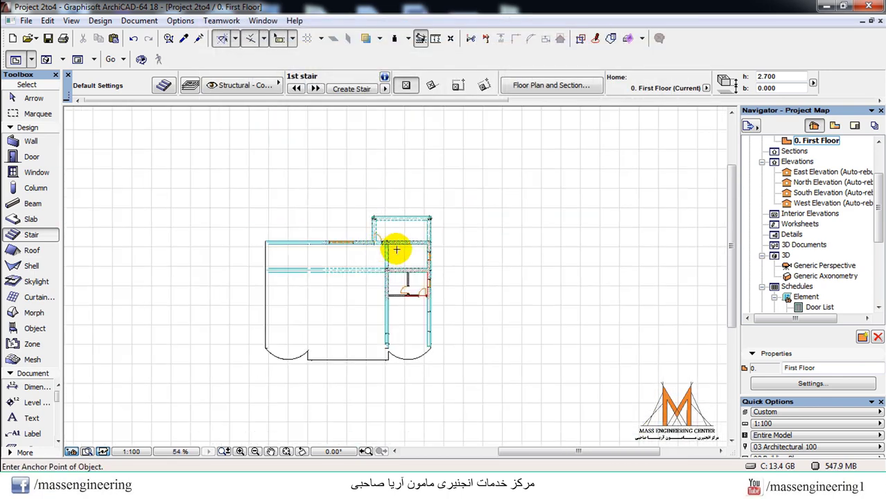
click(486, 261)
scroll(484, 247, up, 3)
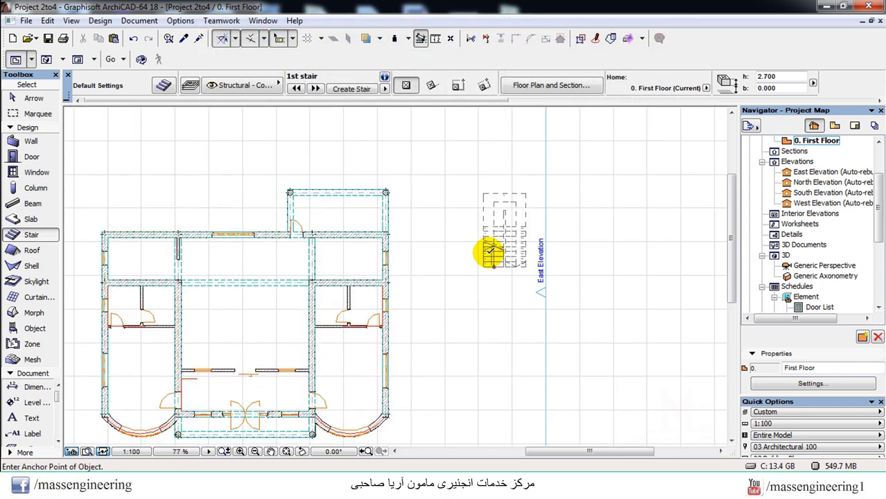
Step: Rotate the placed stair 90° clockwise about its upper-right corner
shift+click(506, 208)
click(519, 237)
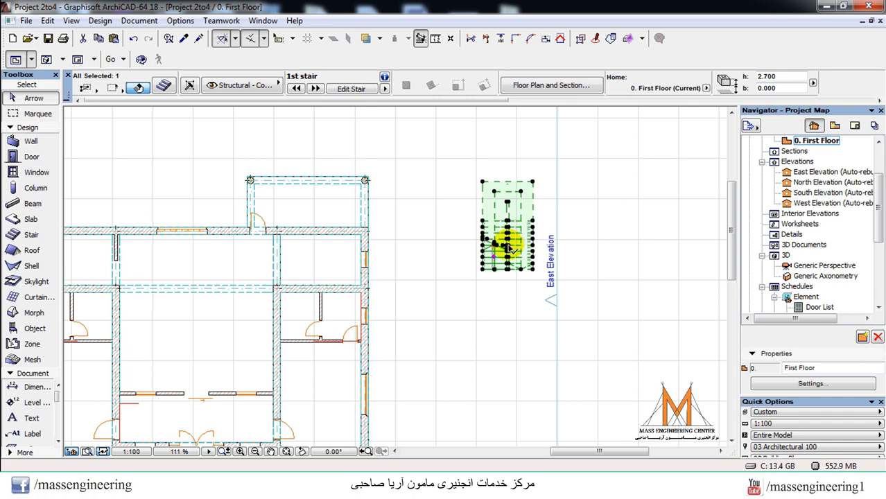
scroll(533, 182, up, 2)
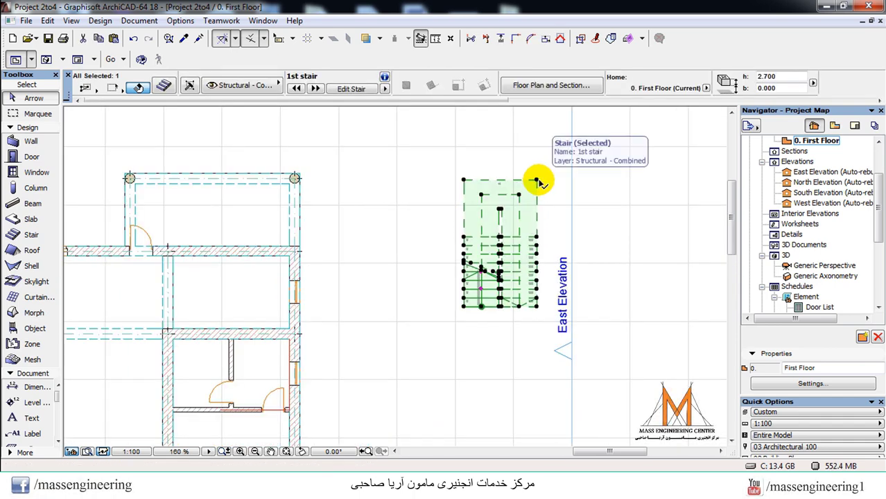
right_click(538, 181)
mouse_move(572, 299)
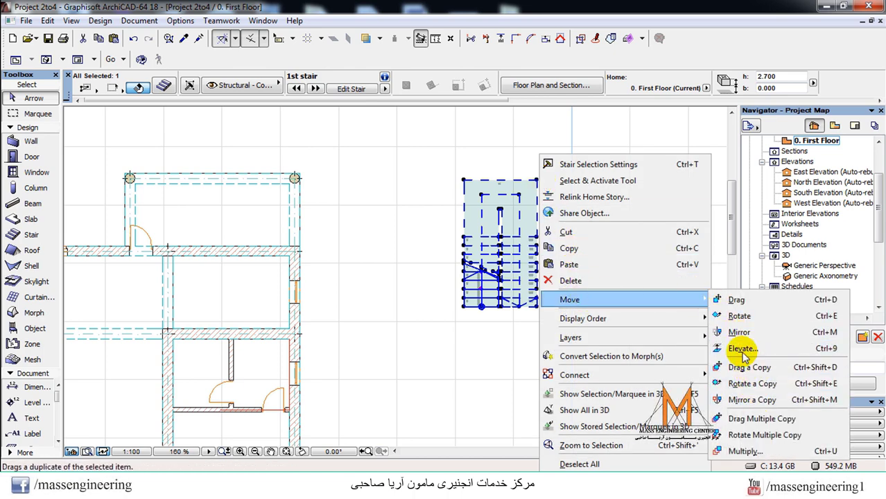
click(740, 317)
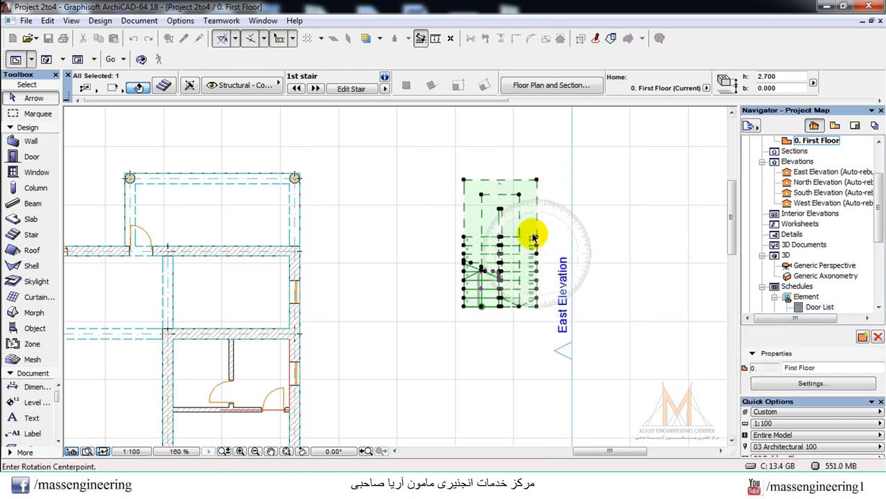
click(537, 181)
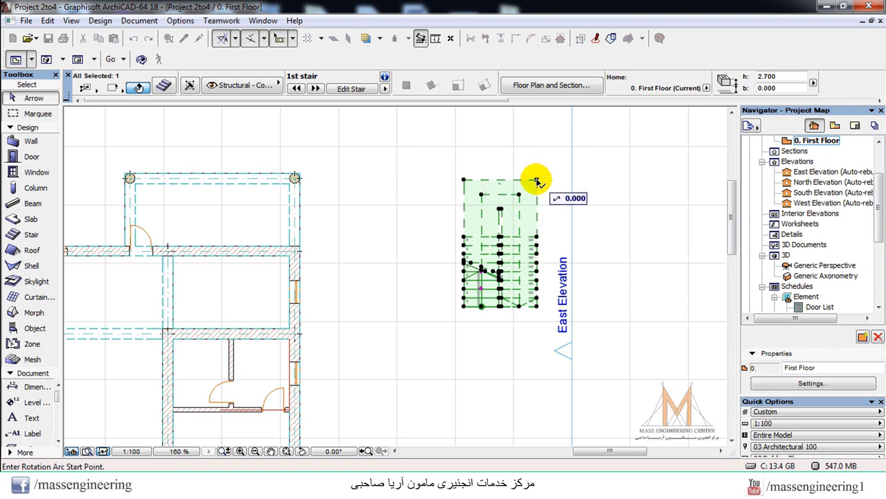
click(652, 181)
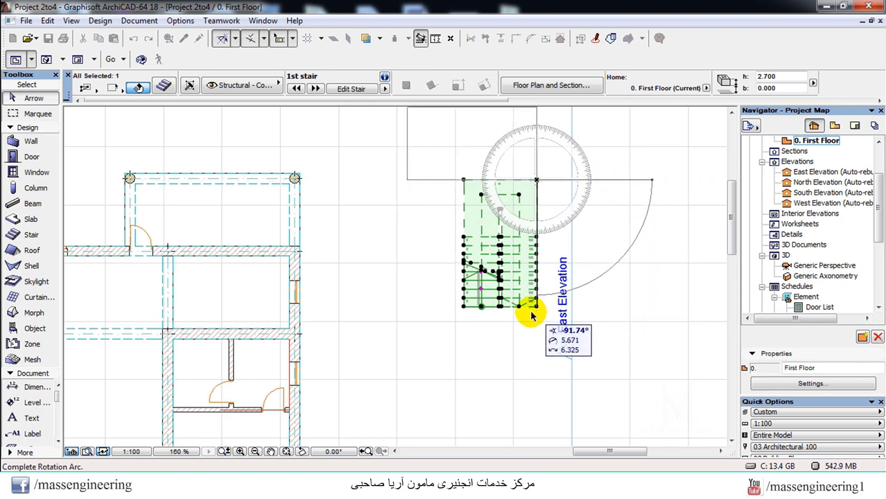
click(535, 363)
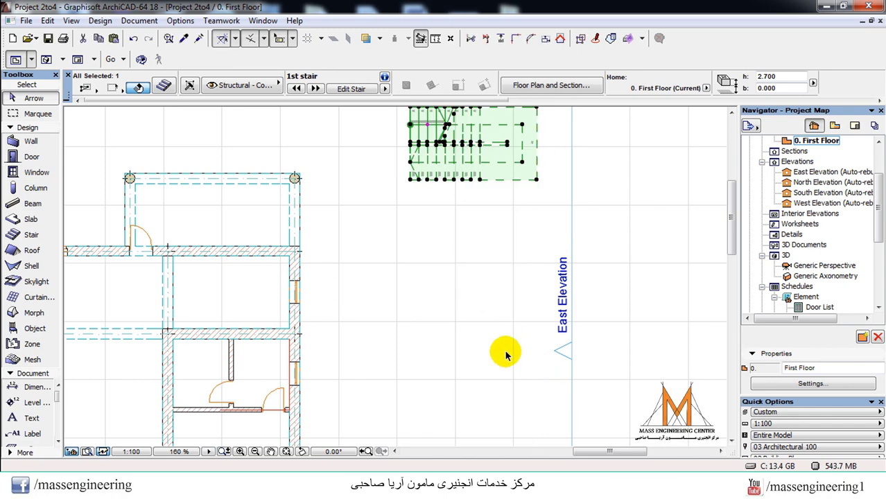
Step: Move the rotated stair by its upper-right corner to the inner northeast wall corner of the stair room
scroll(504, 352, down, 1)
click(533, 154)
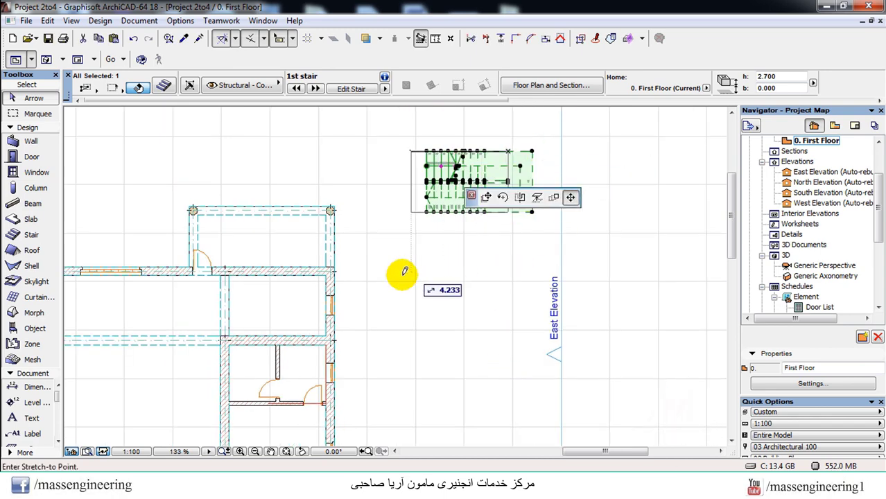
click(634, 115)
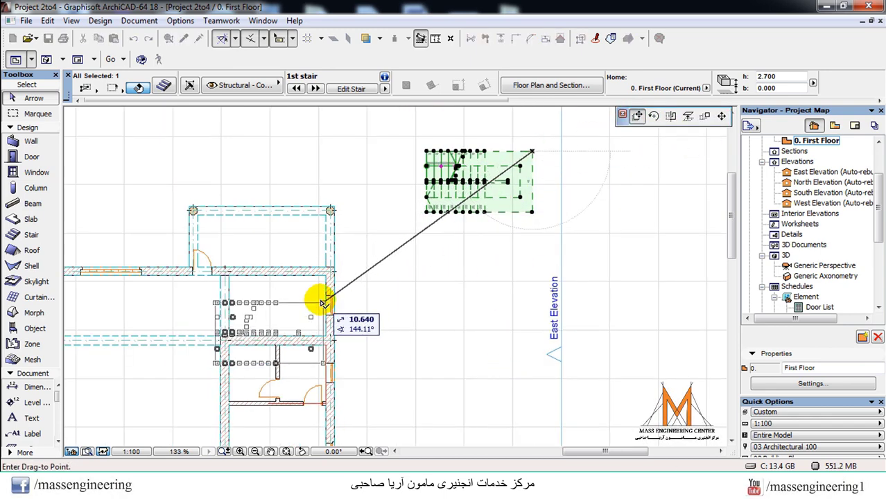
scroll(326, 255, up, 3)
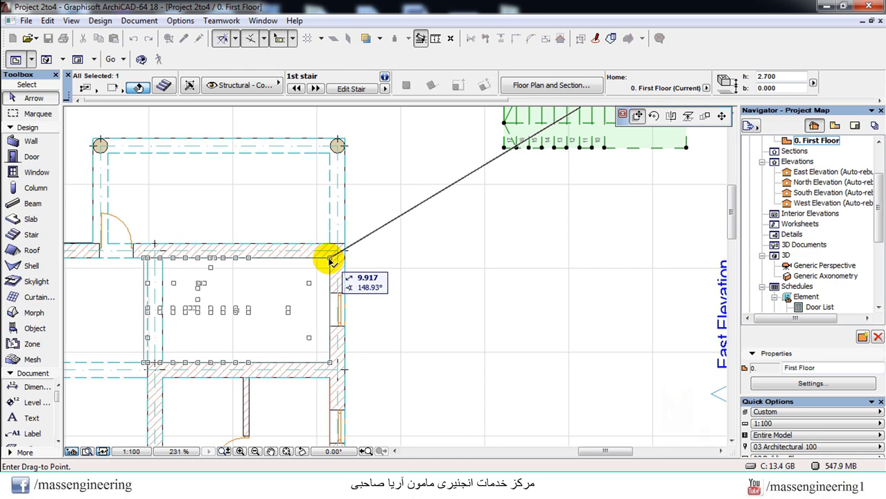
click(332, 261)
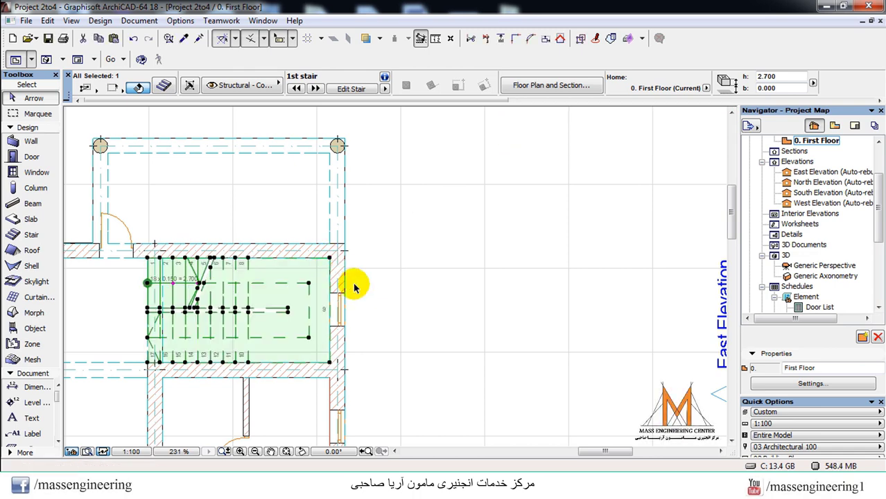
click(381, 295)
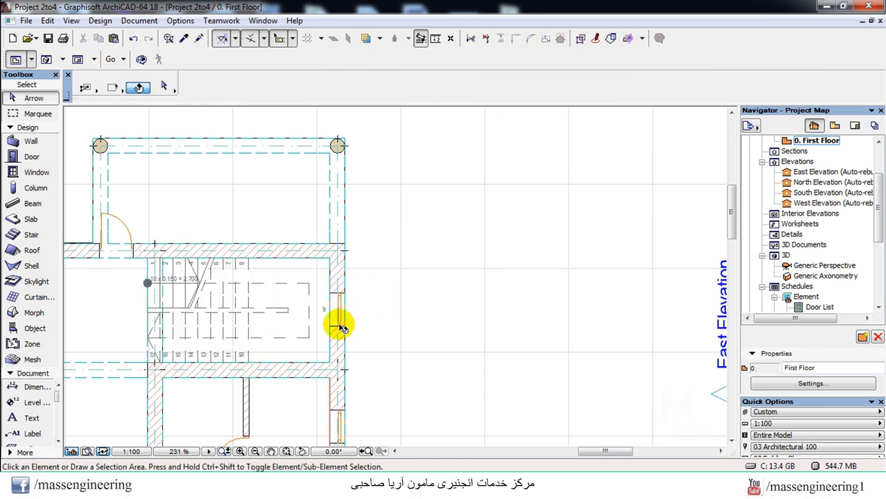
Step: Isolate the stair, the roof slab and the plinth slab in the 3D view
key(F3)
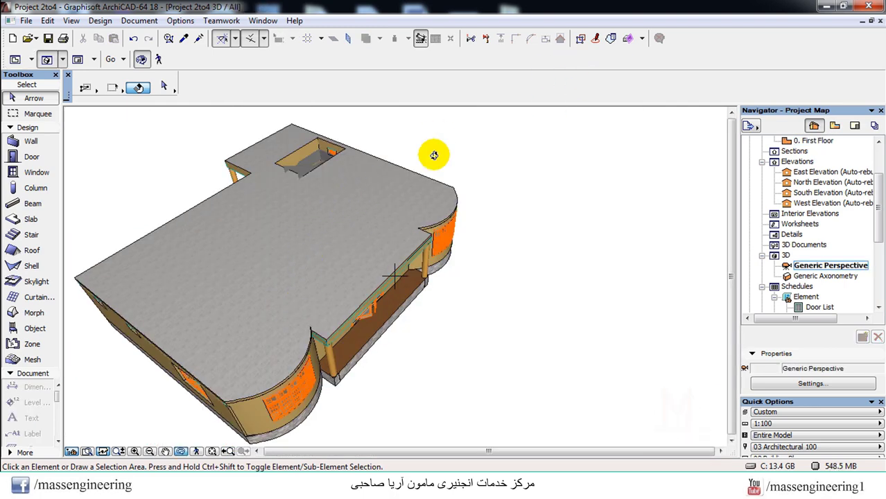
drag(154, 250, 366, 360)
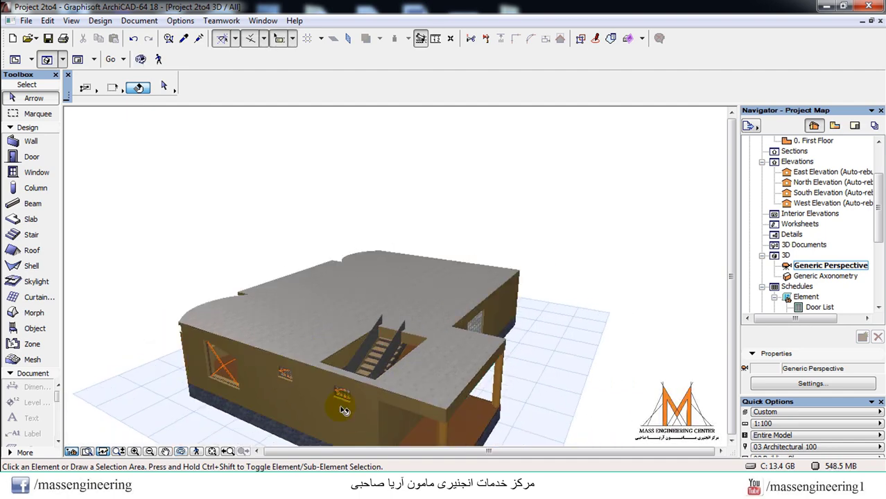
click(367, 361)
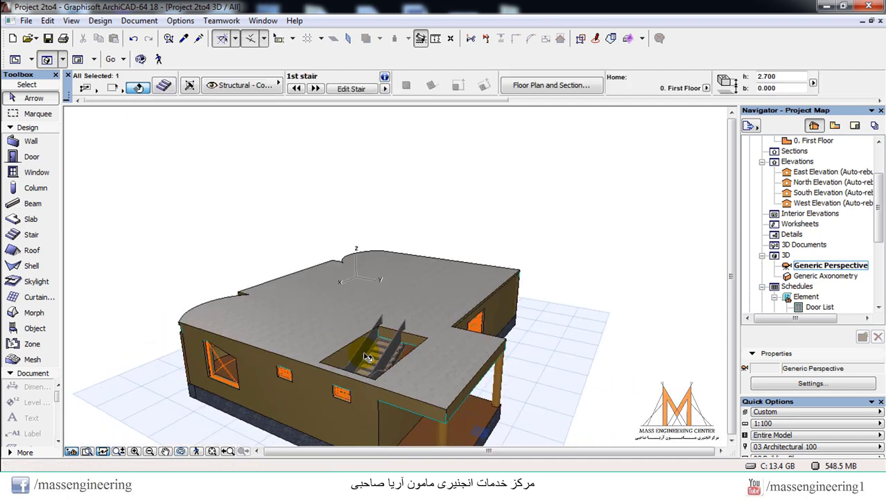
shift+click(451, 316)
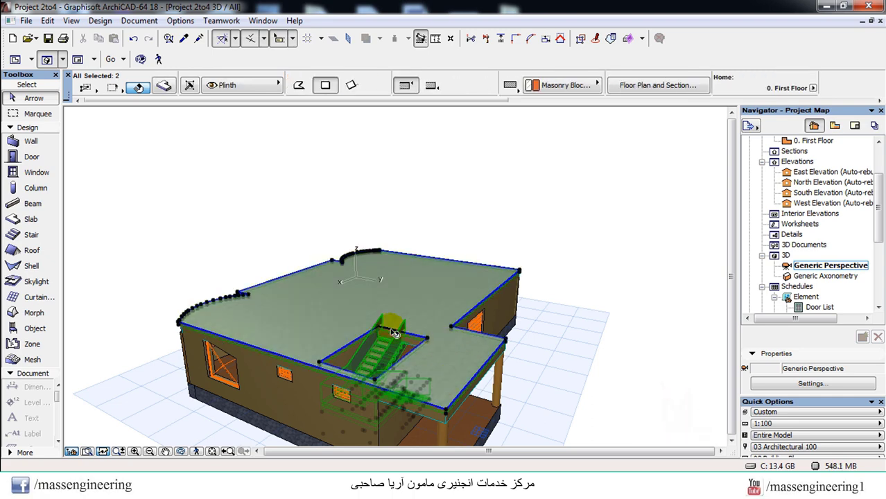
shift+middle_drag(385, 326, 411, 384)
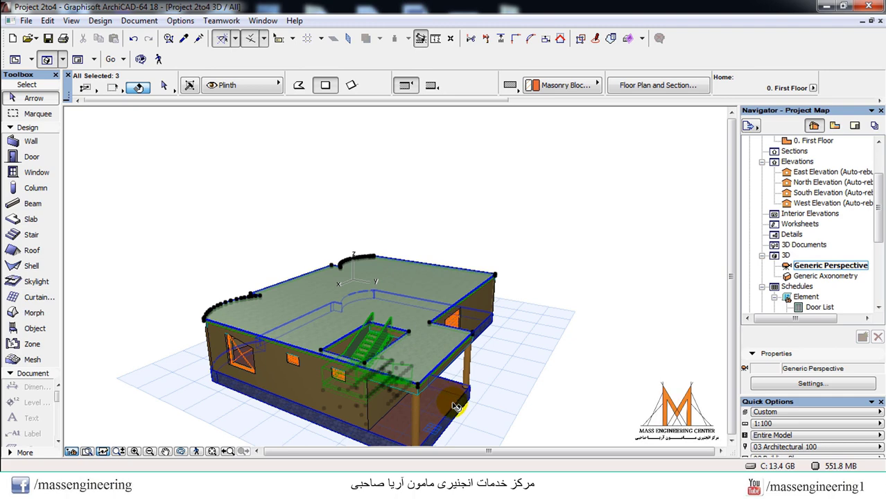
shift+click(434, 341)
right_click(441, 340)
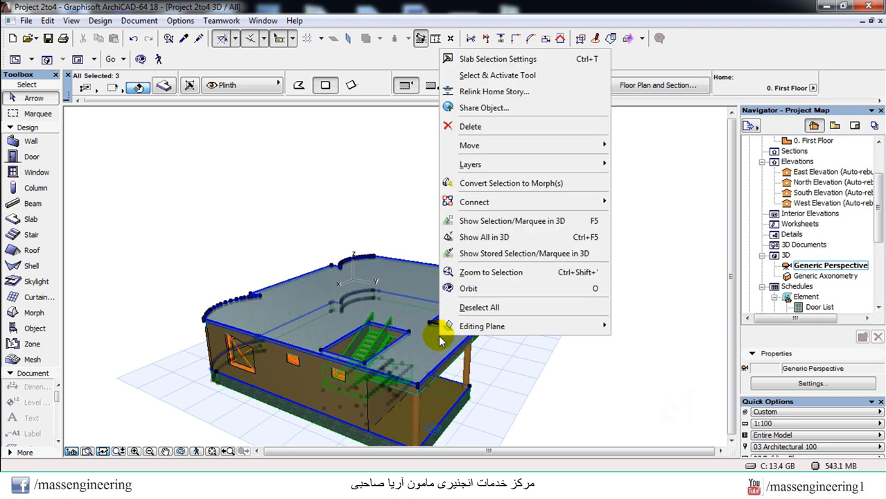
click(498, 221)
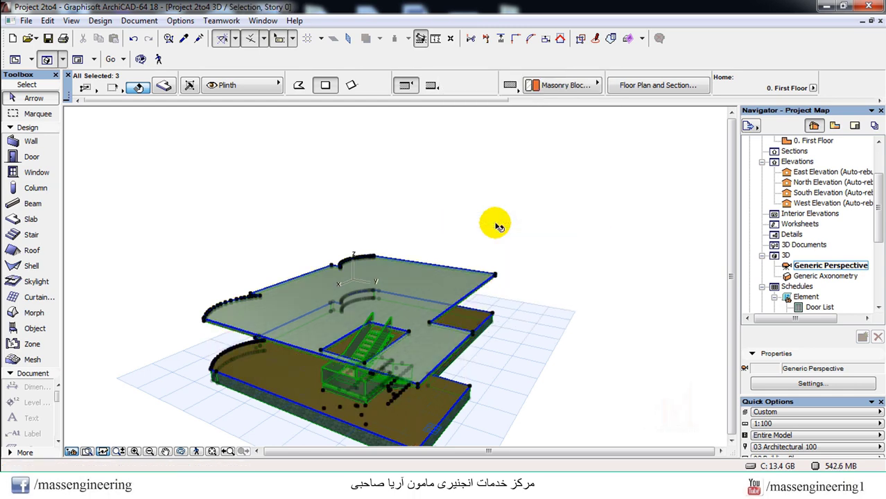
click(339, 213)
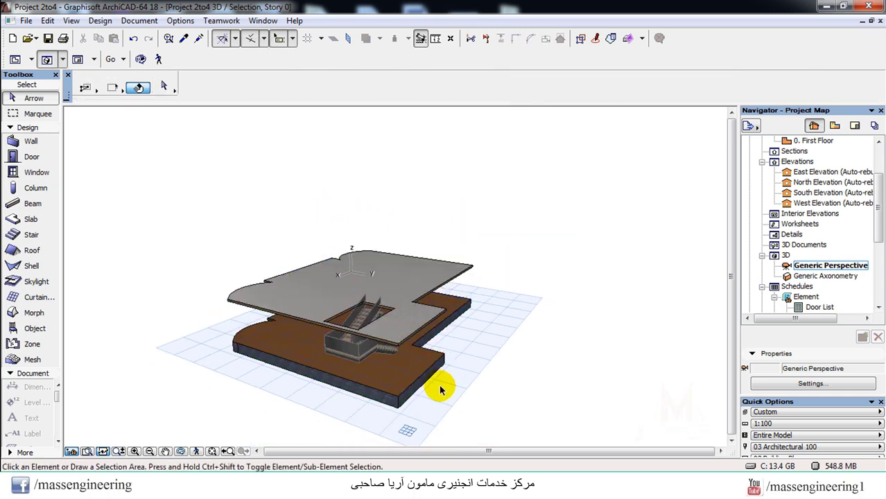
Step: Examine the isolated stair's flights, landing and fit with both slabs up close from several angles
scroll(208, 176, down, 2)
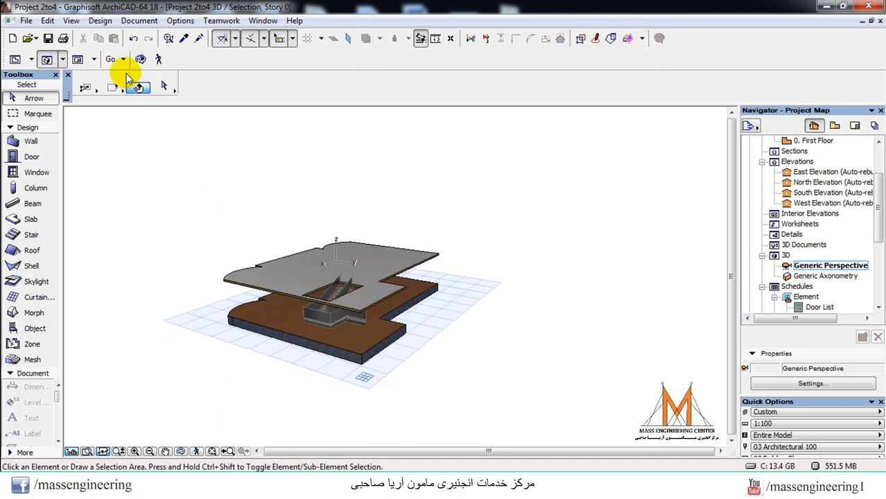
click(140, 59)
drag(341, 281, 270, 289)
scroll(271, 288, up, 8)
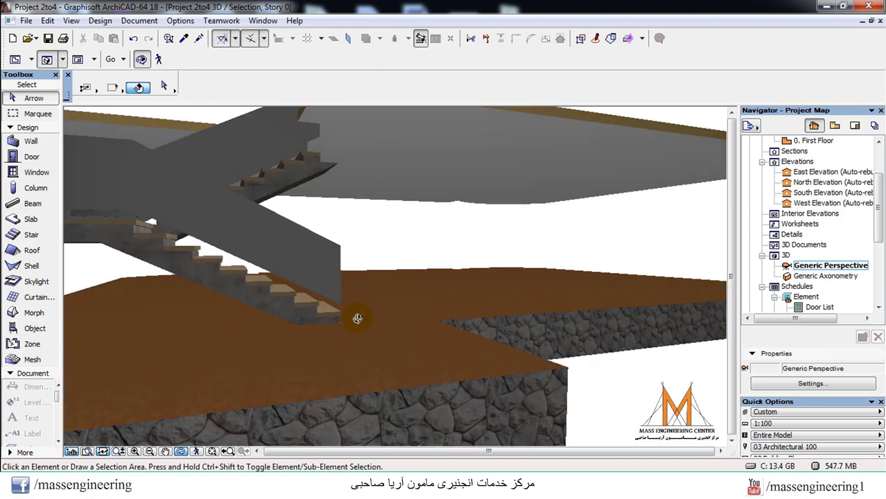
drag(315, 345, 237, 273)
drag(355, 358, 575, 328)
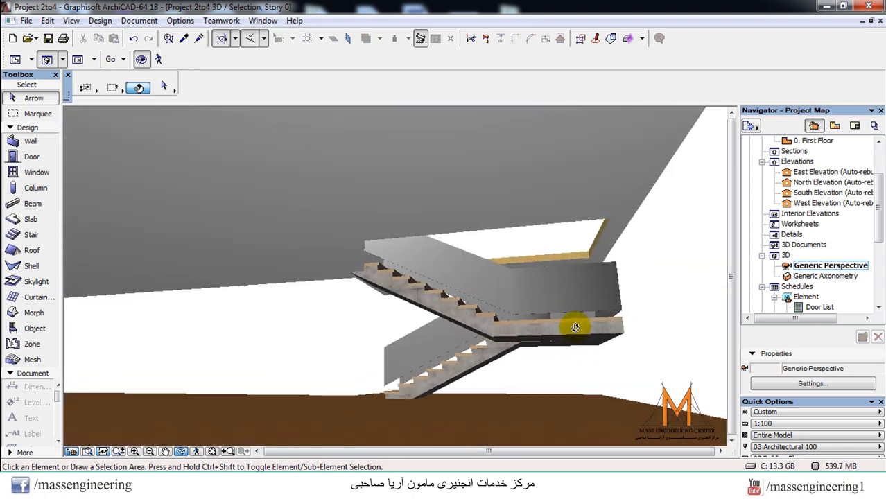
Step: Reopen the placed stair's geometry for editing and set its total rise height to 3 m
click(537, 319)
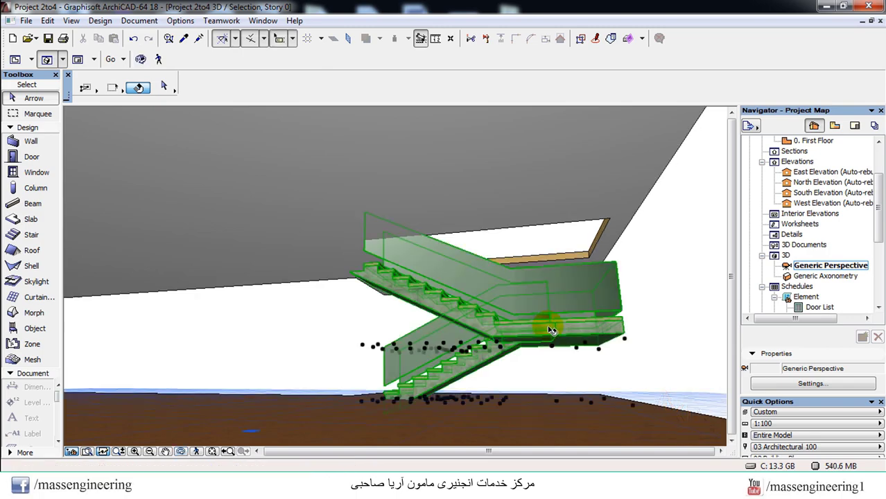
right_click(549, 332)
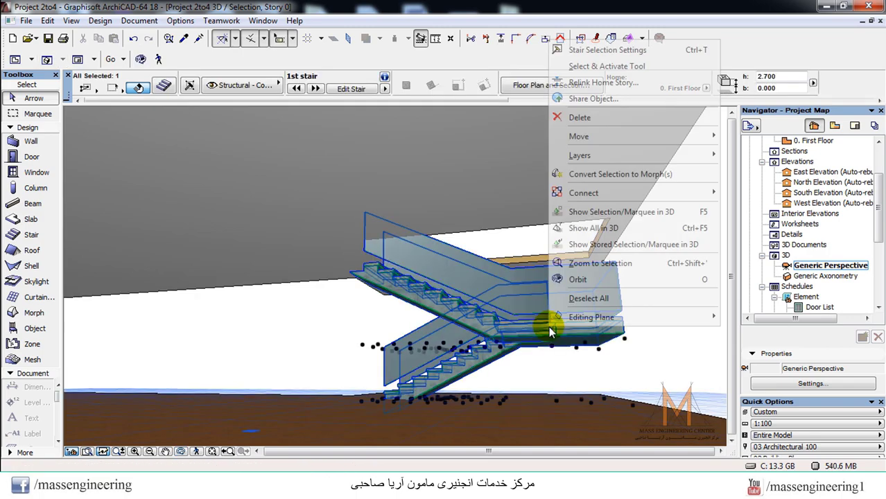
click(588, 49)
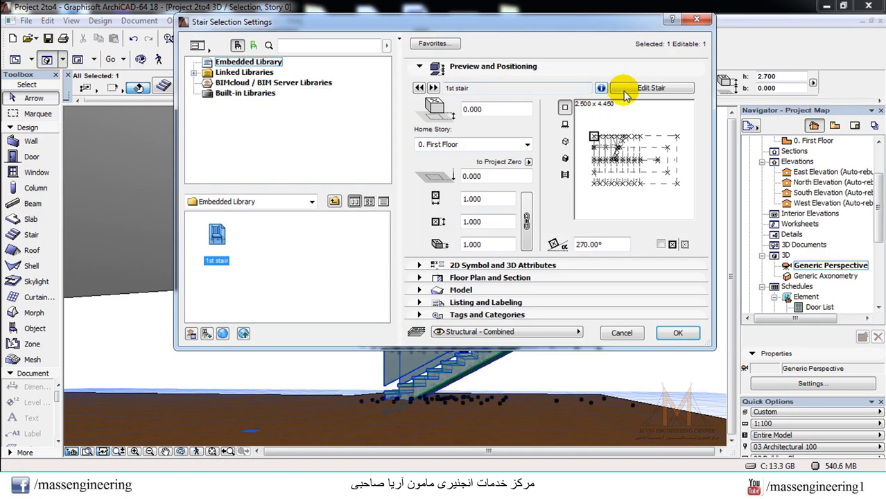
click(626, 95)
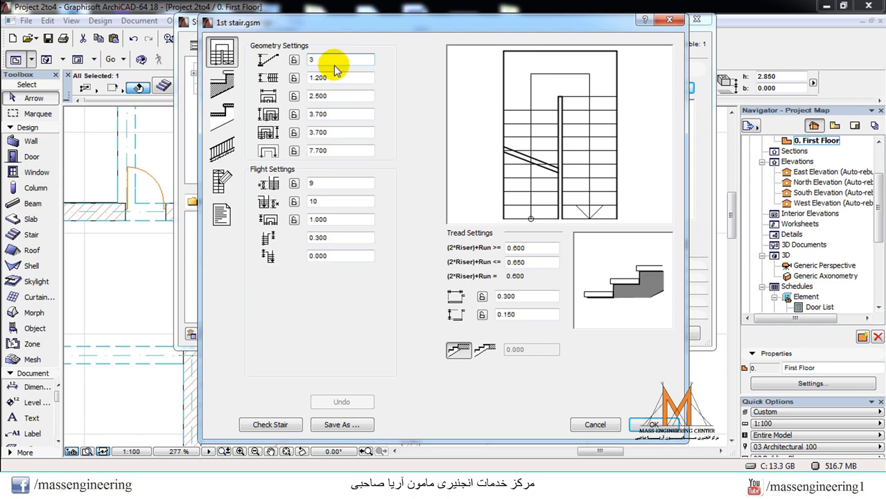
text(3)
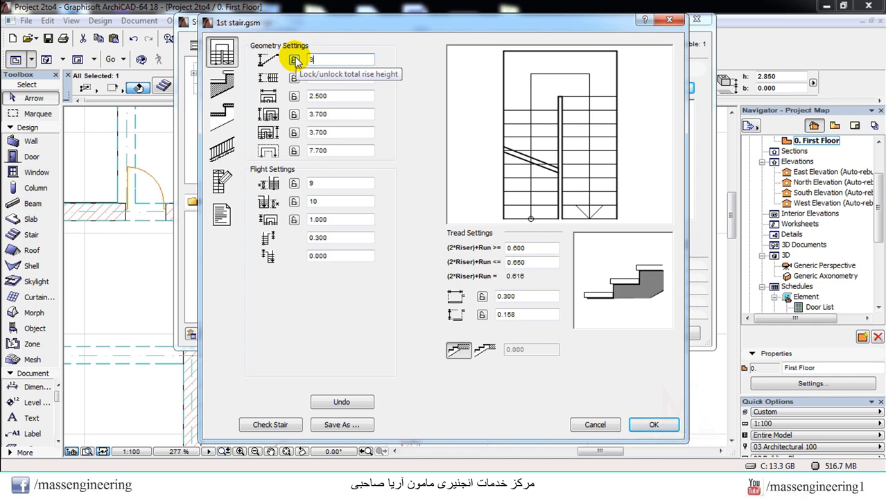
Step: Lock the stair's total rise height and set the riser count of the second flight to 9
click(294, 61)
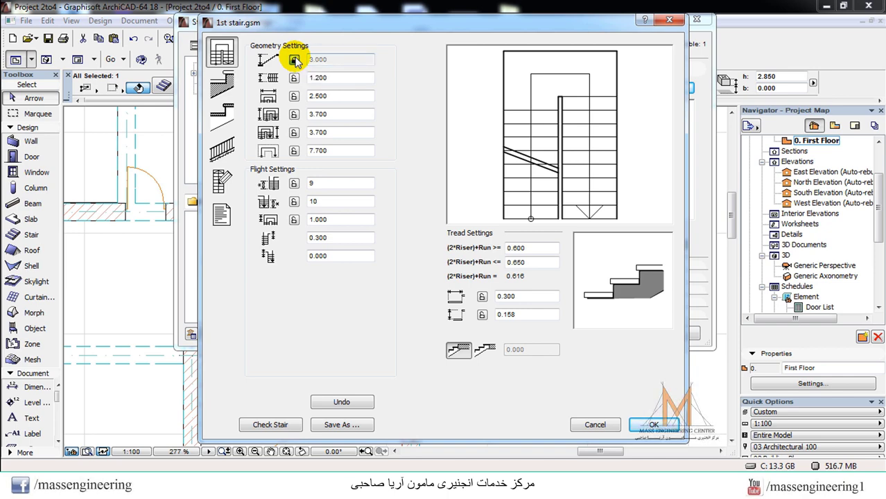
click(337, 96)
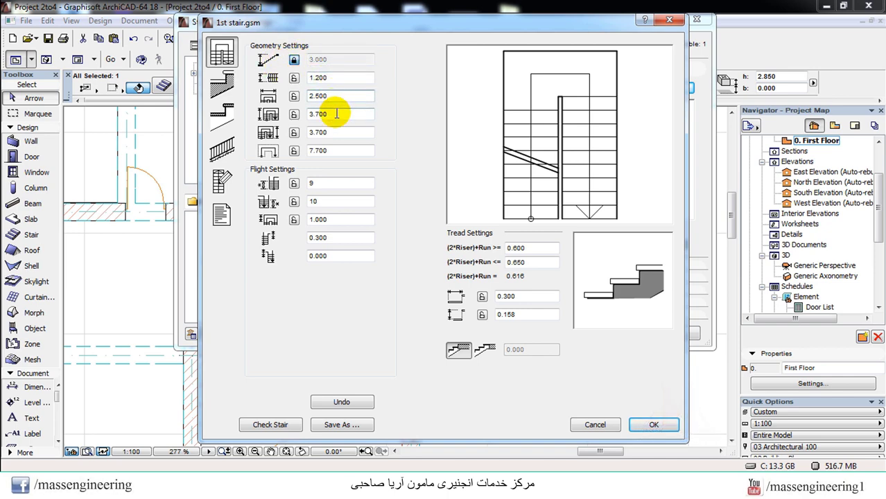
click(340, 132)
click(332, 183)
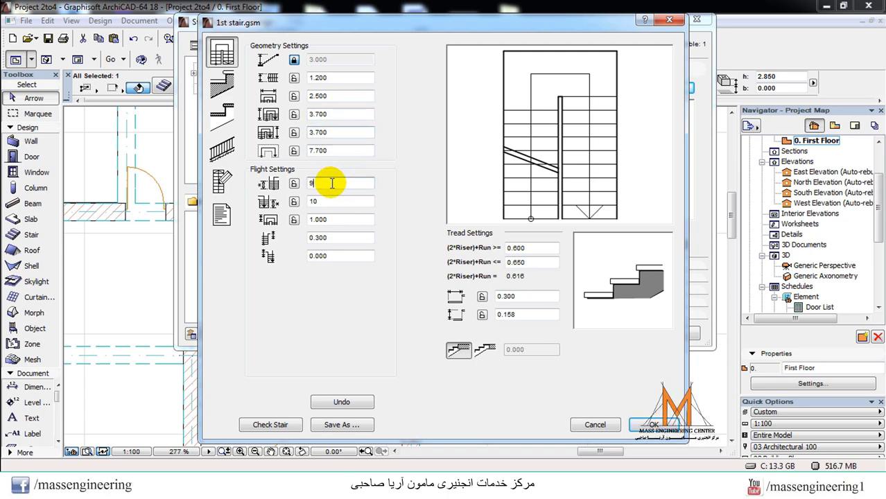
double_click(332, 183)
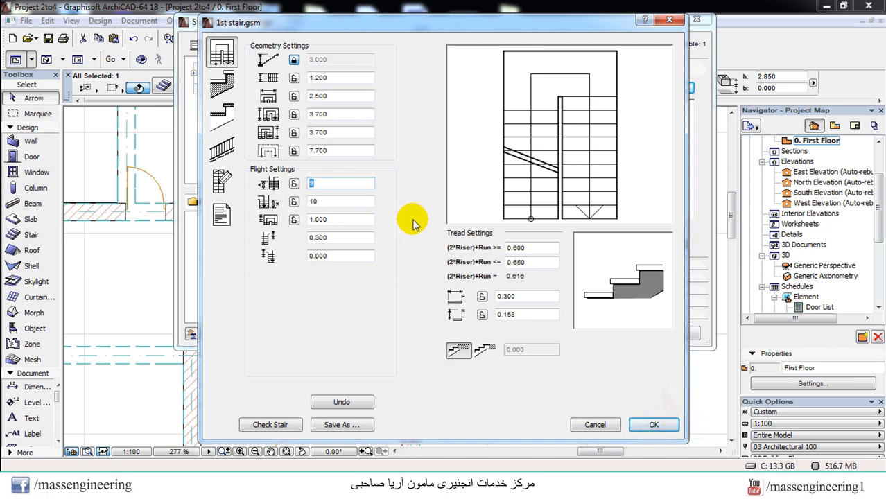
double_click(356, 201)
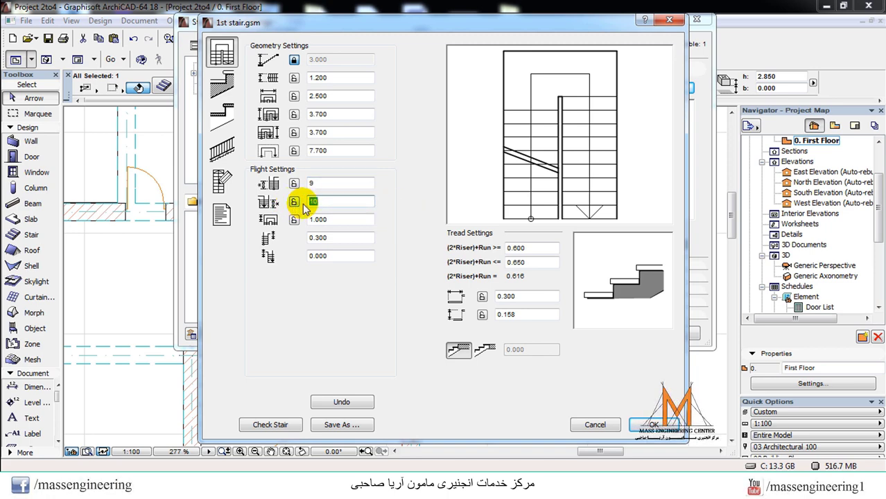
text(9)
click(336, 183)
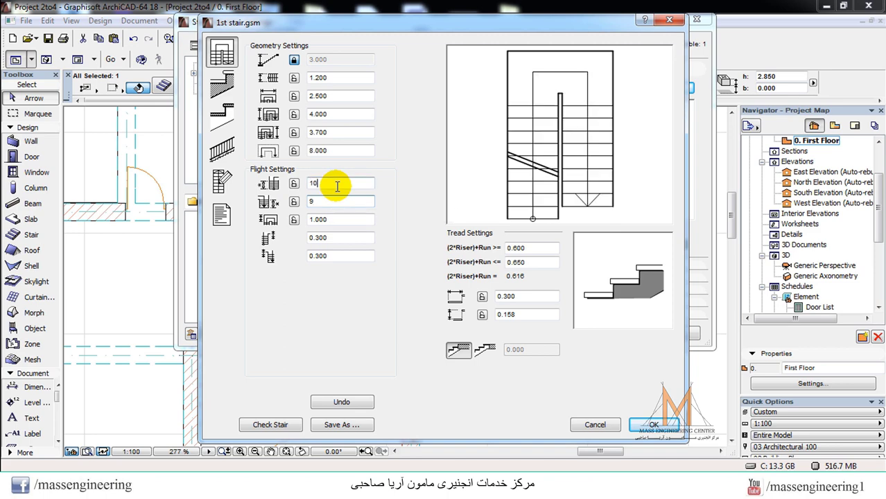
Step: Give the stair the second structure type and apply Wood - Walnut Horizontal to all its linked structure surfaces
click(222, 84)
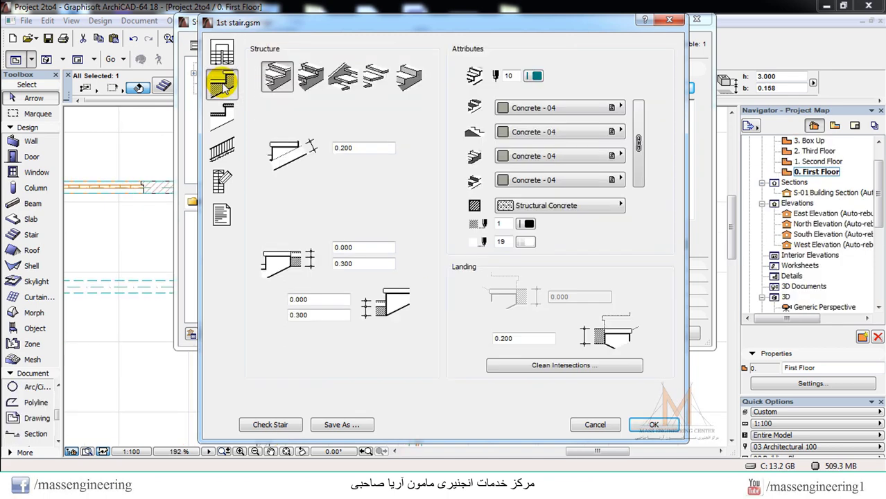
click(280, 86)
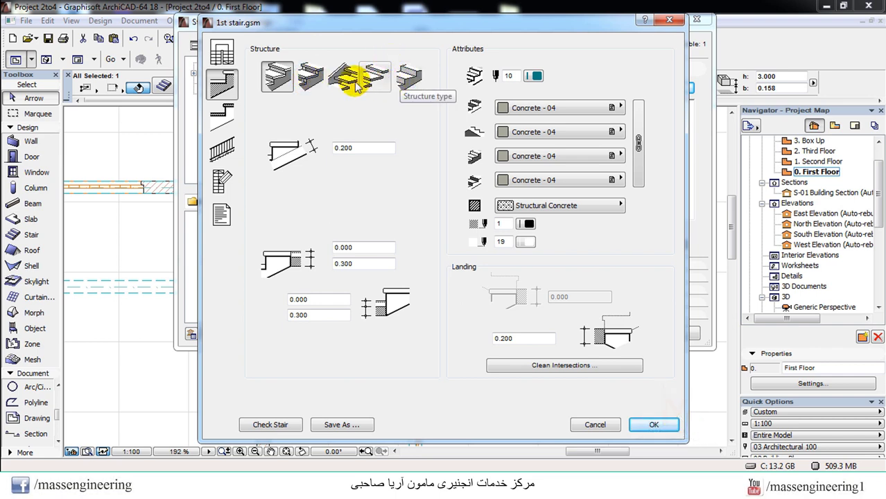
click(310, 81)
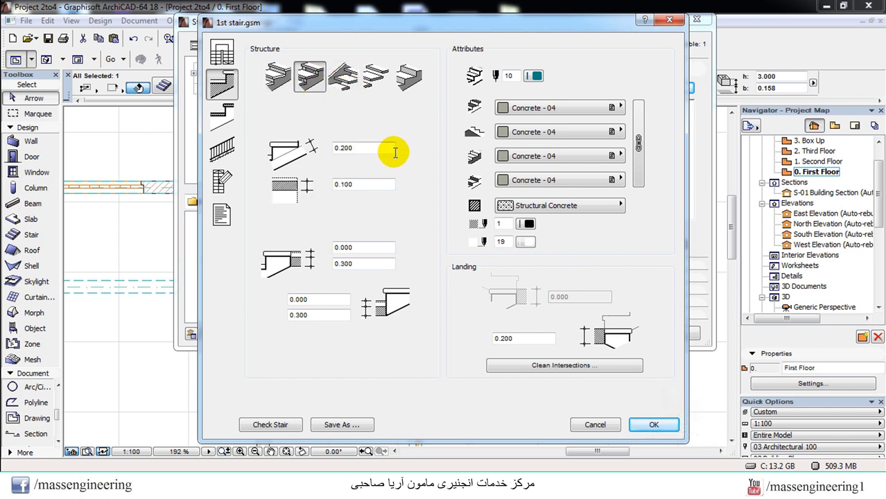
click(532, 108)
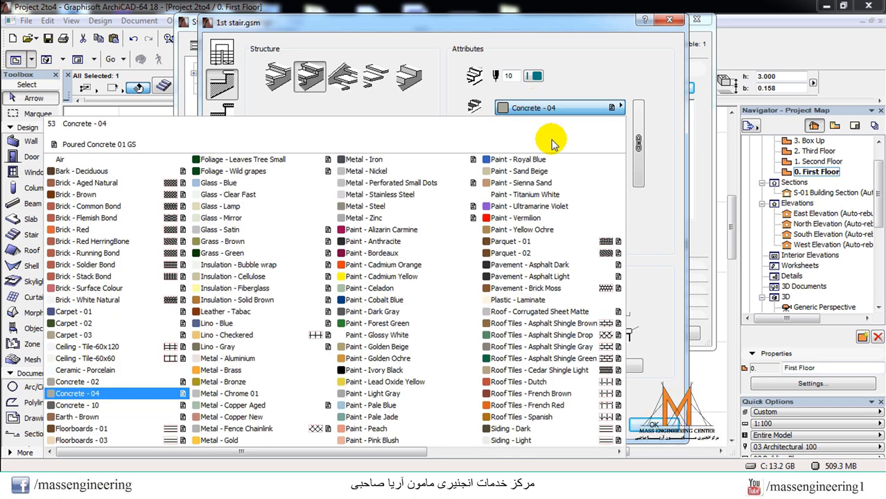
click(523, 195)
scroll(522, 198, right, 2)
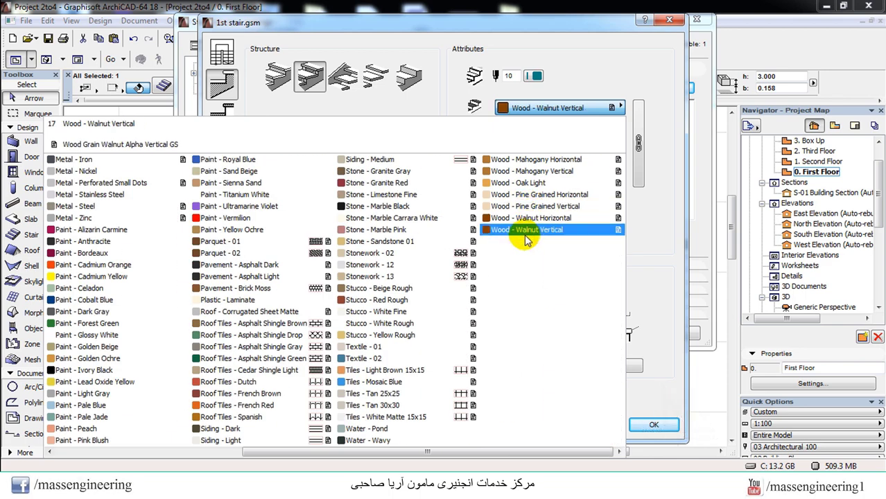
click(531, 218)
click(639, 138)
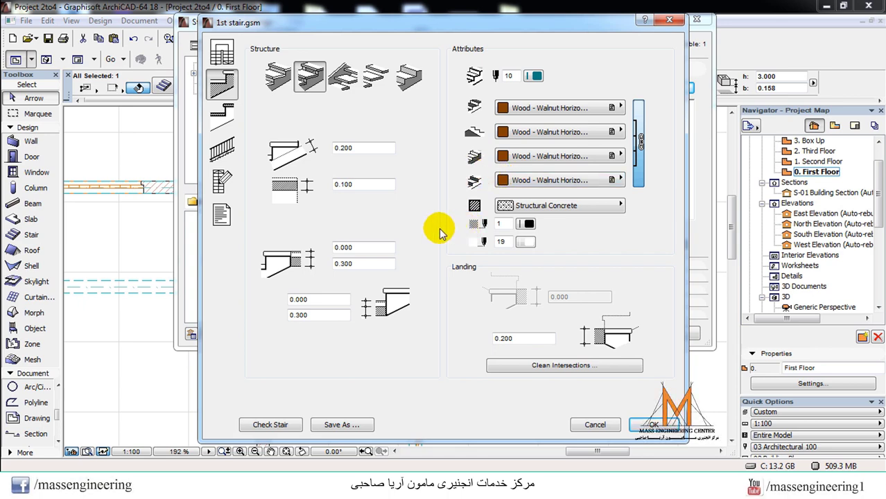
Step: Set the thickness of the stair's flight structure to 0.15 m
click(512, 339)
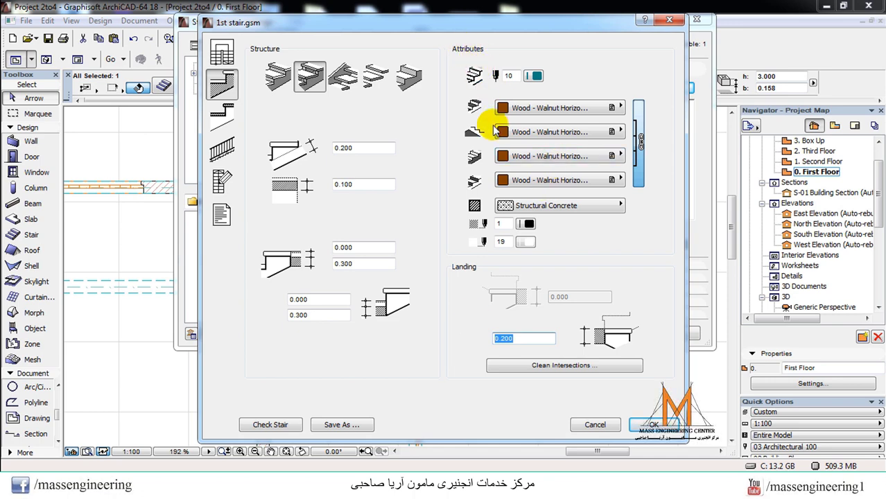
click(333, 147)
text(0.15)
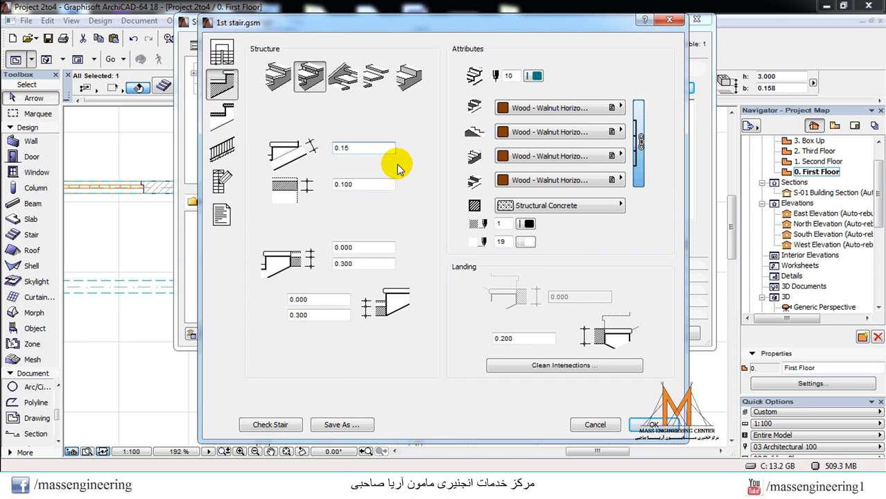
click(361, 183)
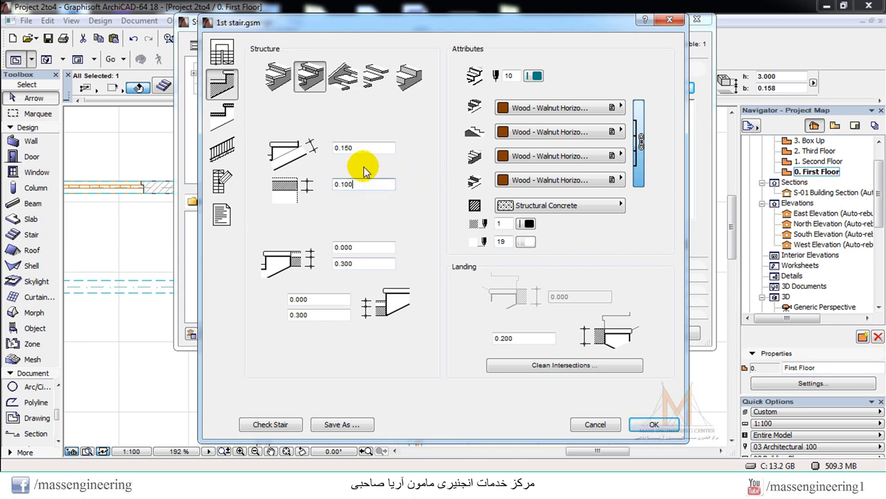
Step: Apply Wood - Mahogany Vertical to all the linked tread surfaces of the stair
click(222, 114)
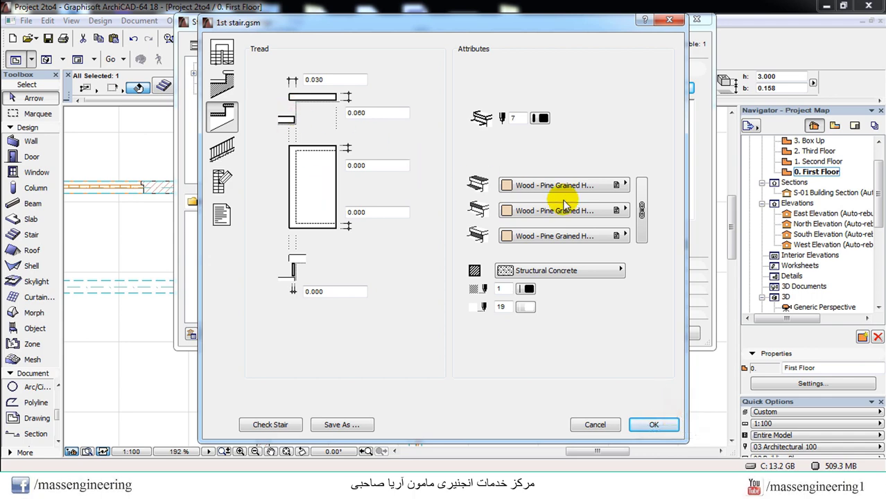
click(619, 185)
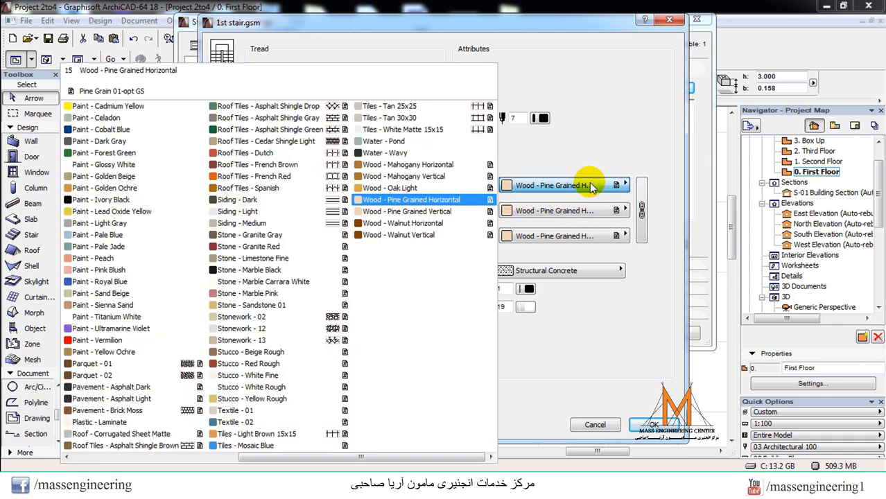
click(399, 176)
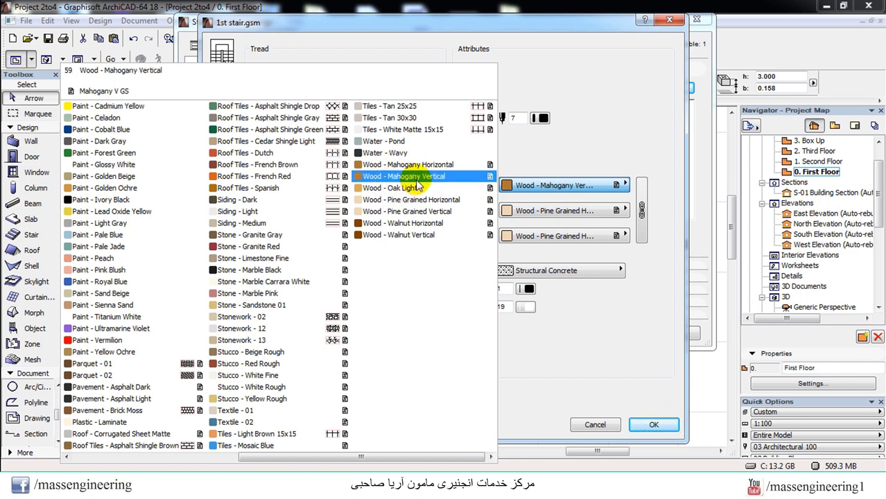
click(403, 177)
click(641, 210)
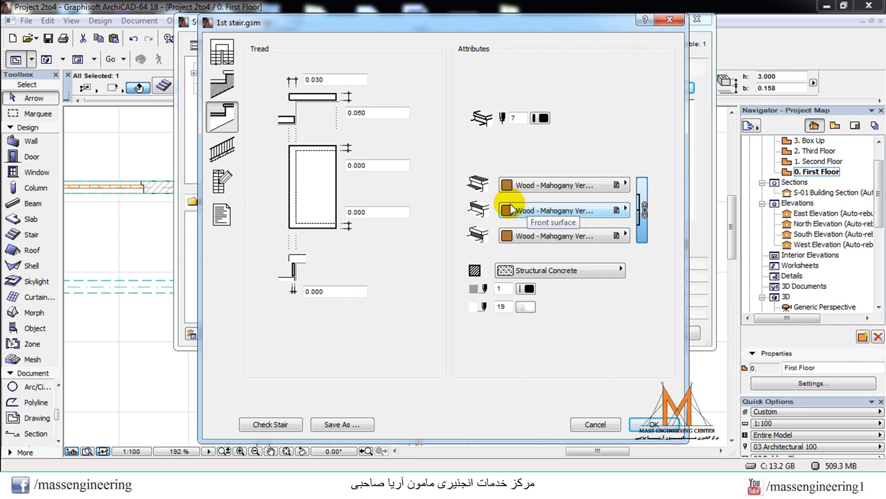
Step: Apply the railing settings to both the outer and inner edges of the stair and set the railing offset to 0.02 m
click(223, 147)
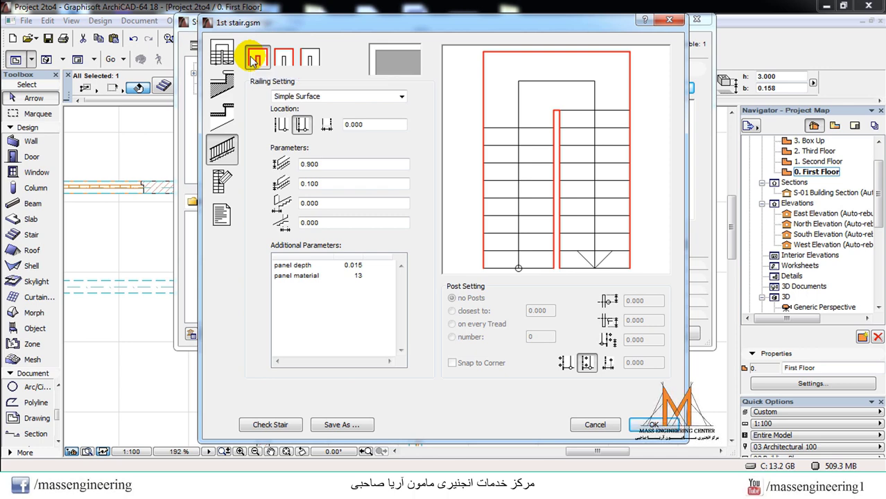
click(287, 61)
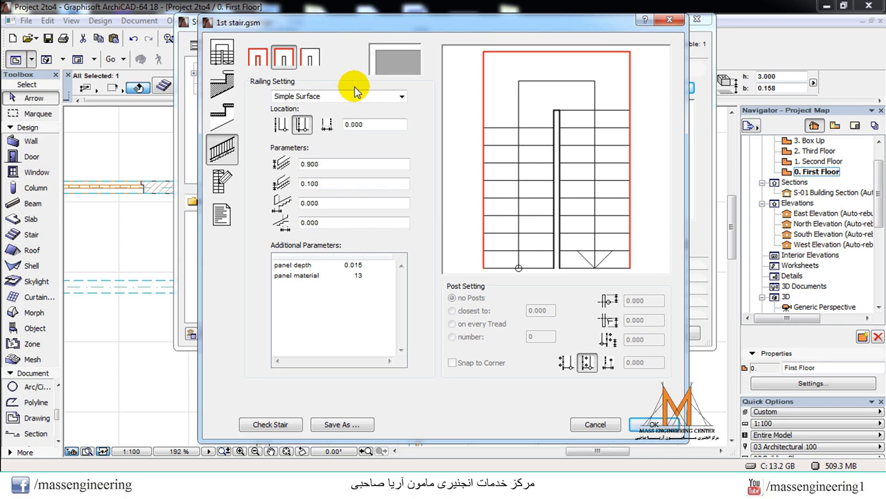
click(312, 60)
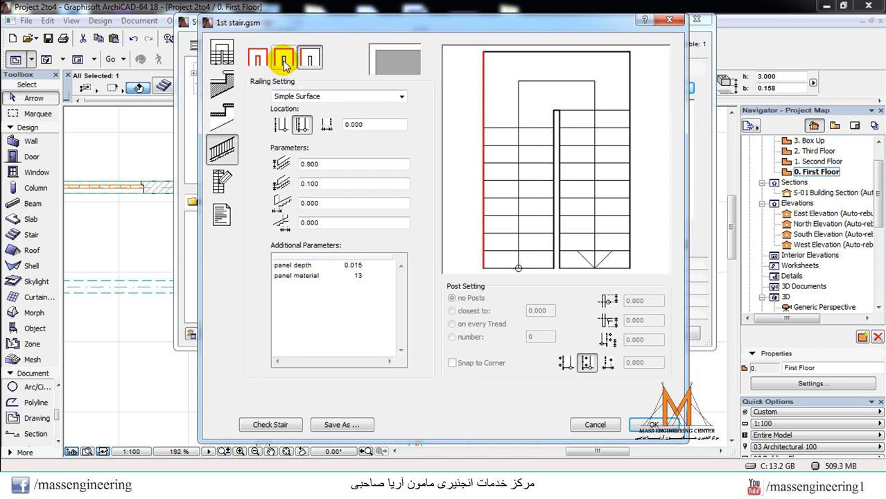
click(263, 62)
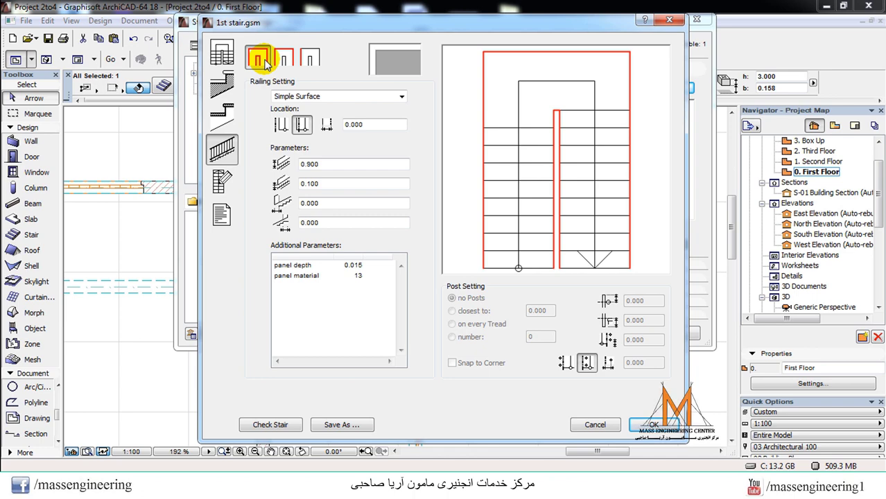
click(301, 125)
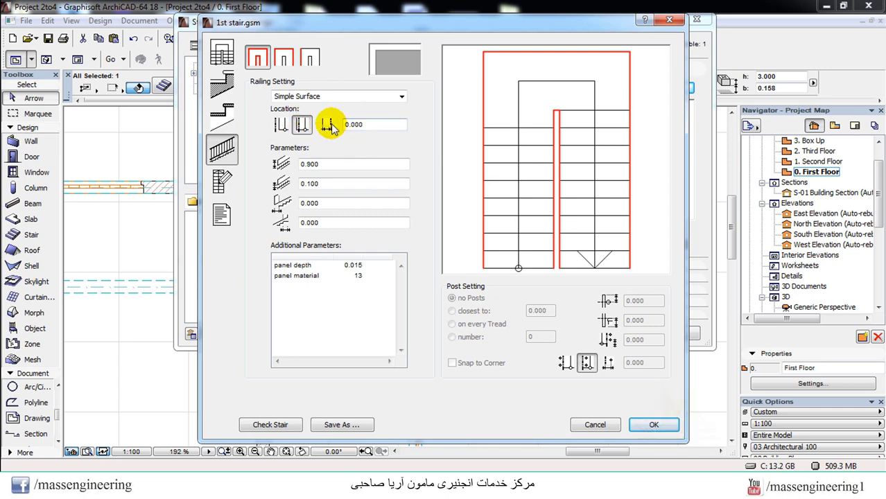
click(332, 126)
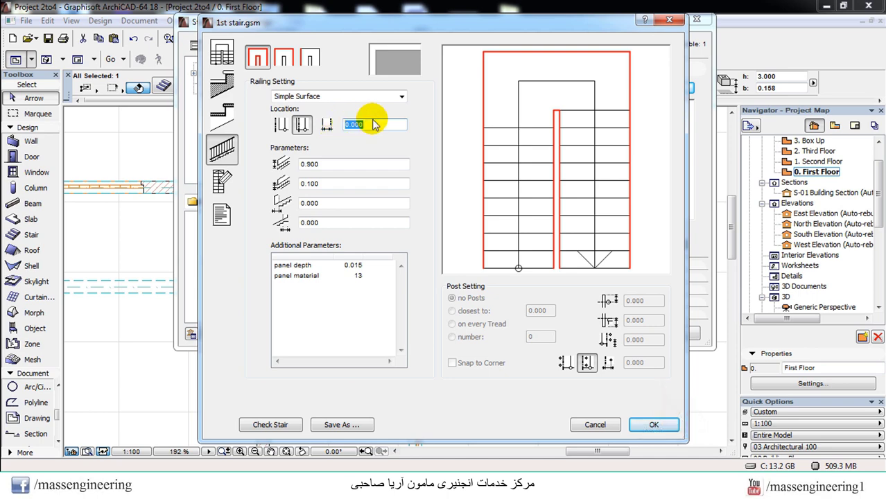
text(0.02)
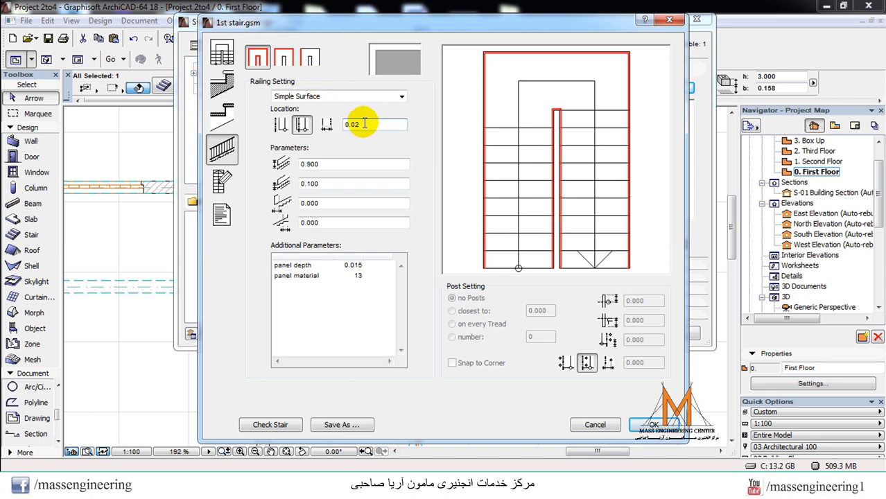
Step: Change the railing type to Parallel Bars and apply the edited settings to the placed stair
click(305, 97)
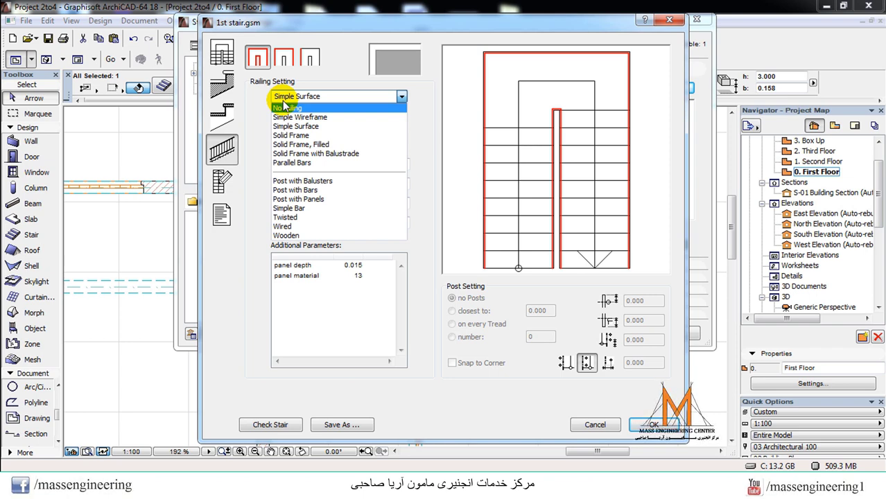
click(303, 165)
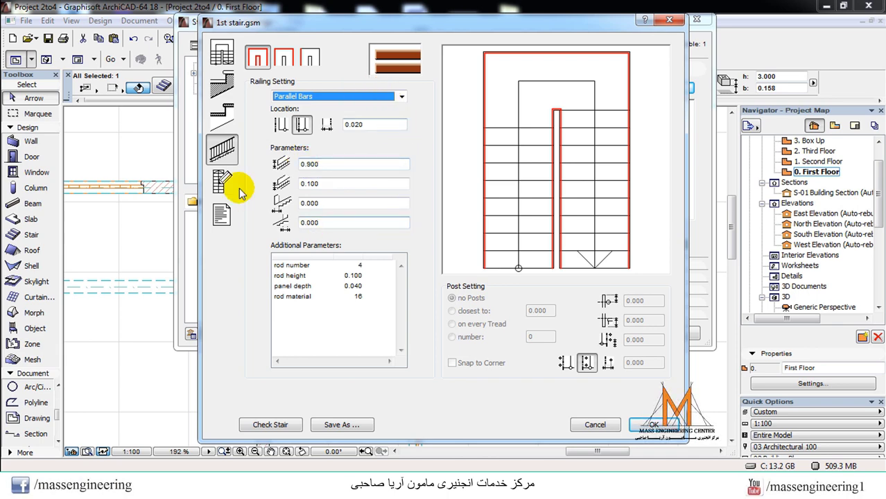
click(654, 426)
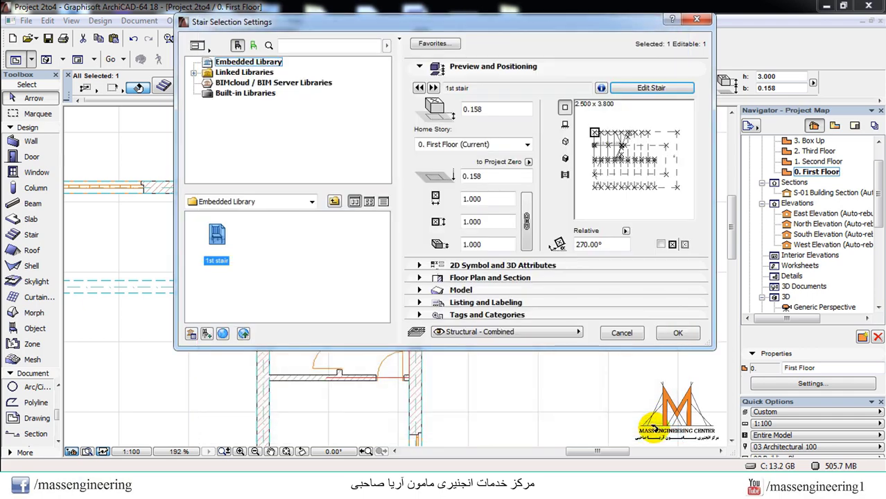
click(675, 332)
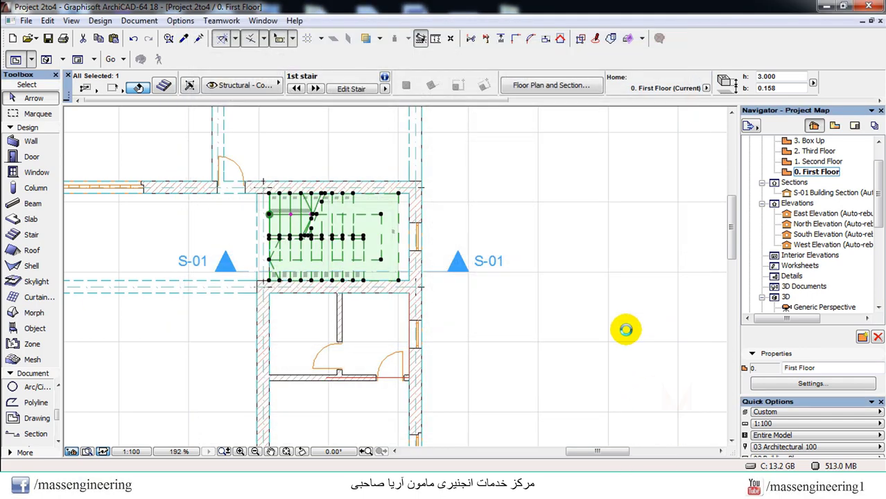
Step: Examine the updated stair with its railings between the two slabs in the 3D view
key(F5)
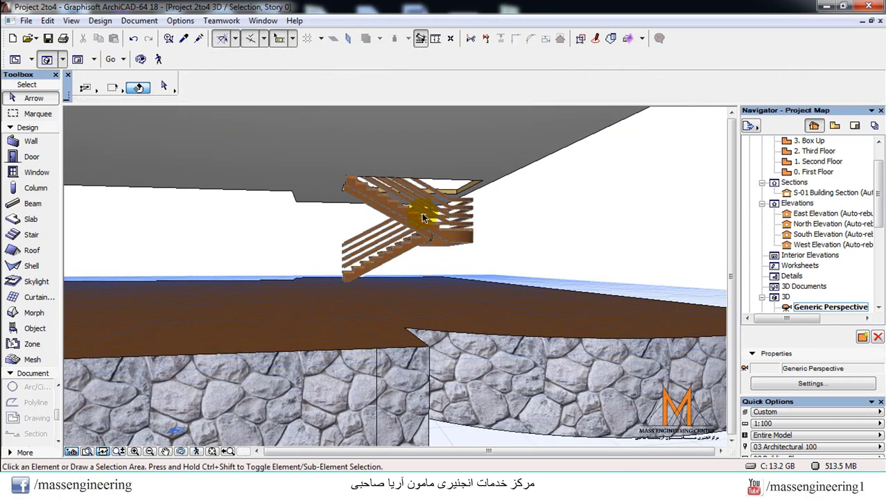
click(141, 59)
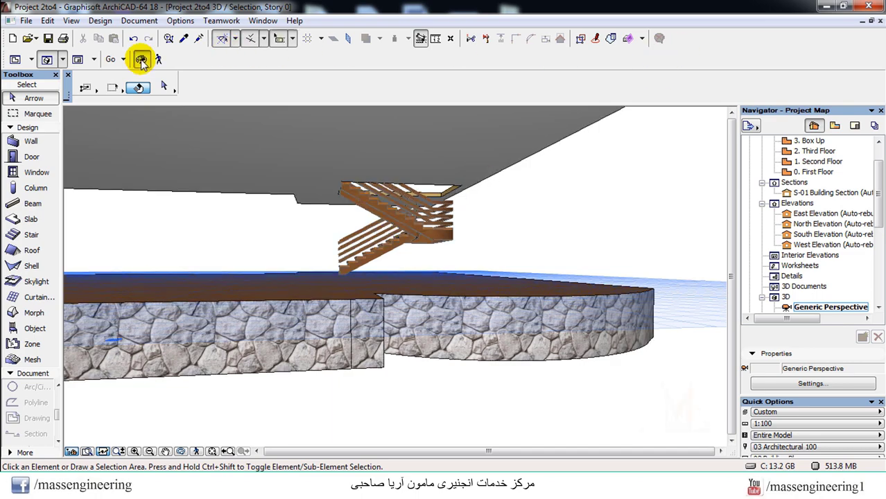
drag(320, 251, 271, 253)
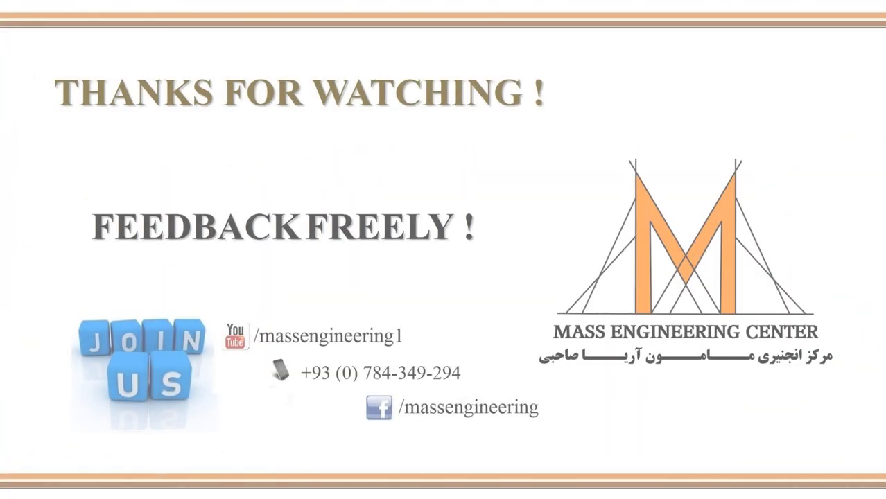